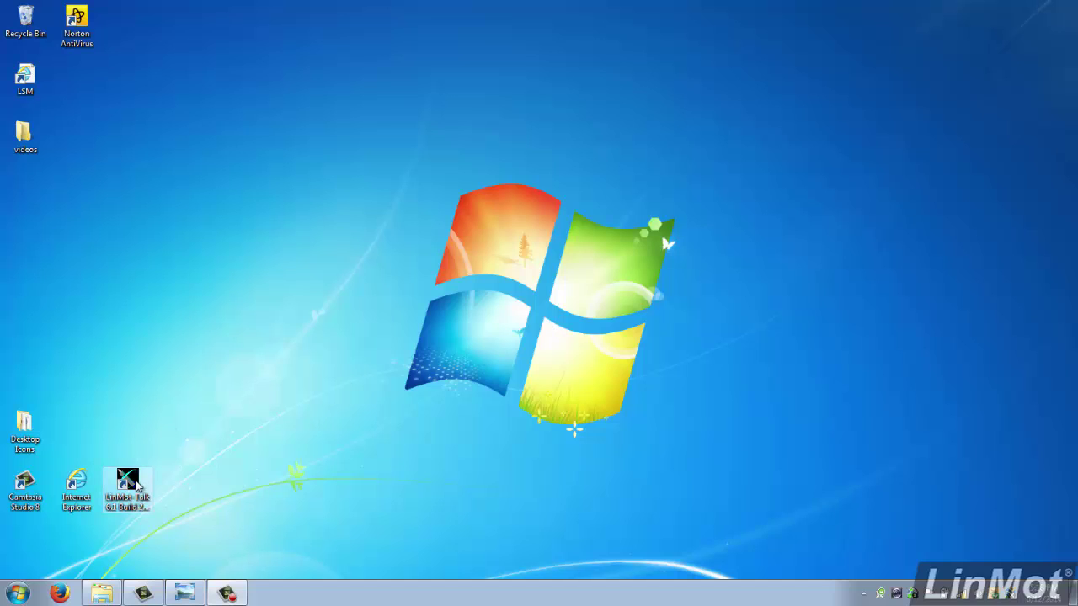
# - Launch LinMot-Talk 6.1 and log in to the drive over RS232 on COM2 with the USER login
pyautogui.doubleClick(136, 482)
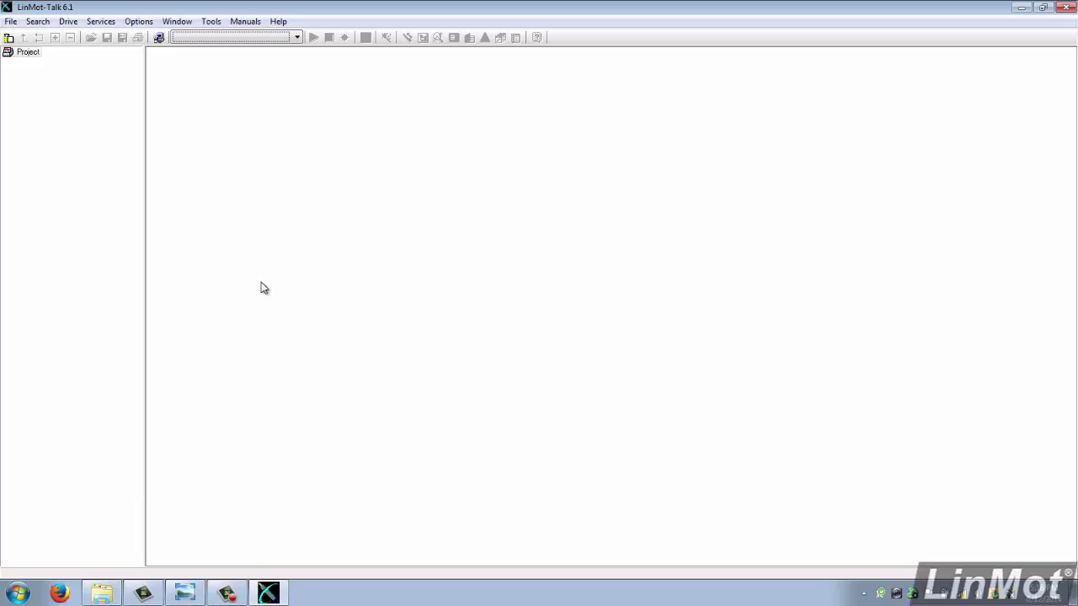
pyautogui.click(13, 23)
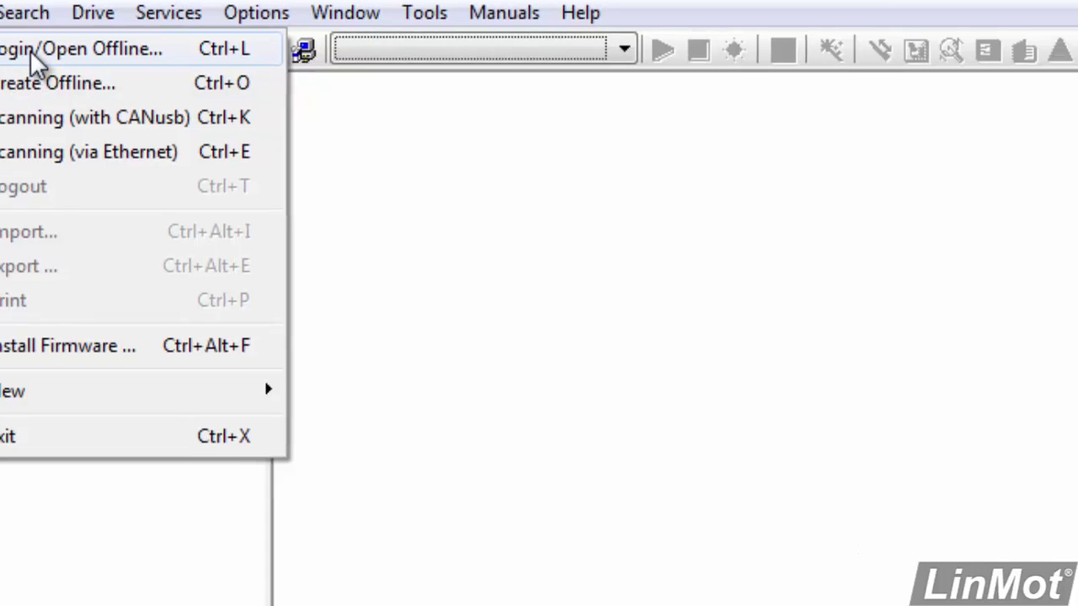
pyautogui.click(101, 87)
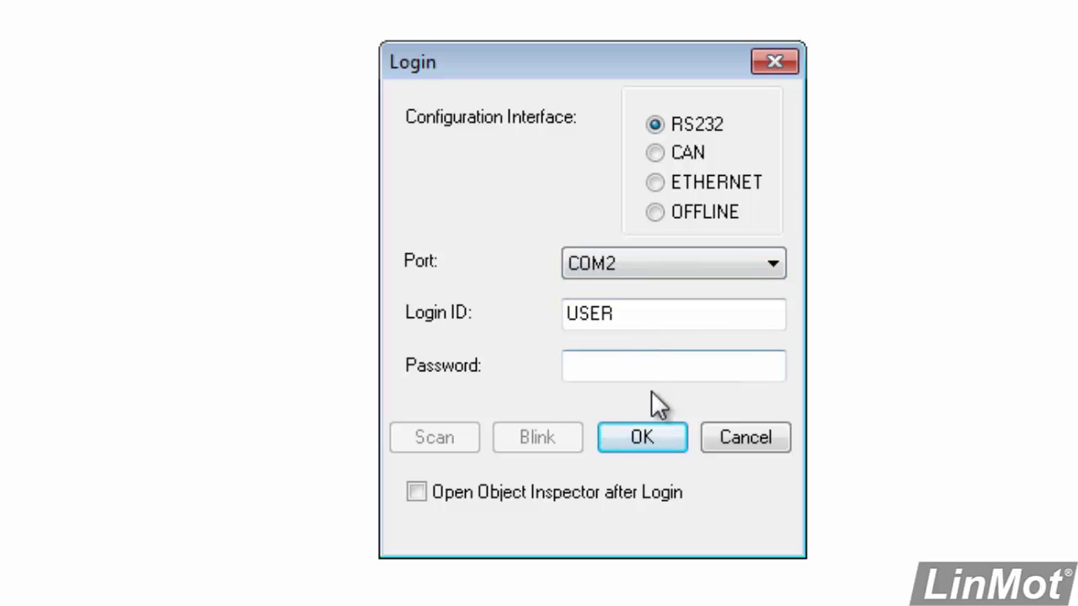
pyautogui.click(645, 437)
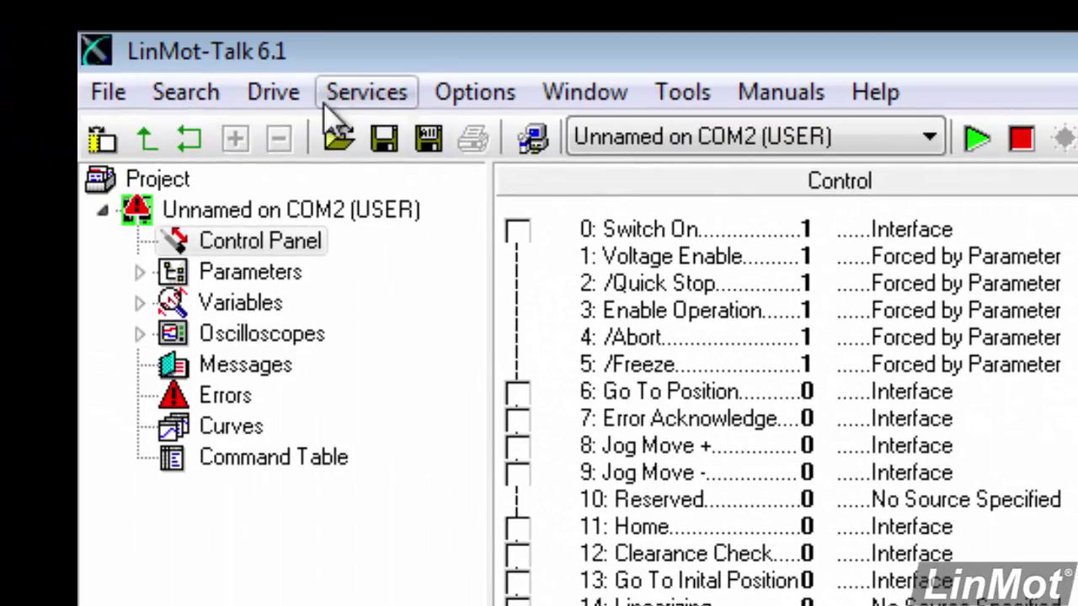
# - Start the Motor Wizard and load the actuator data file PS01-37x120.adf from the LinMot Linear Motors, PS01-37x, PS01-37x120x folder
pyautogui.click(276, 98)
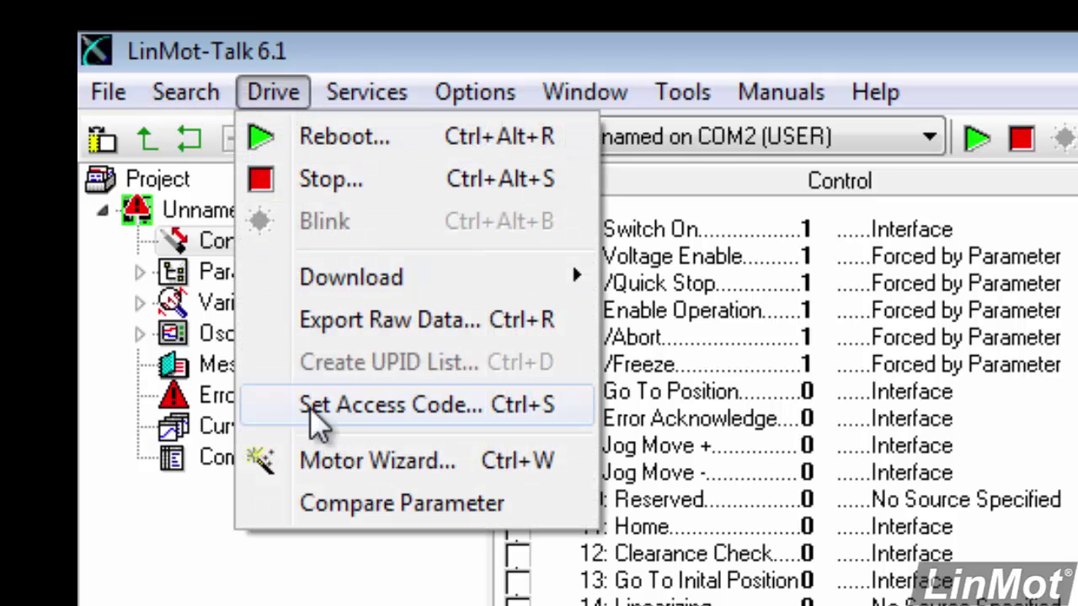
pyautogui.click(346, 462)
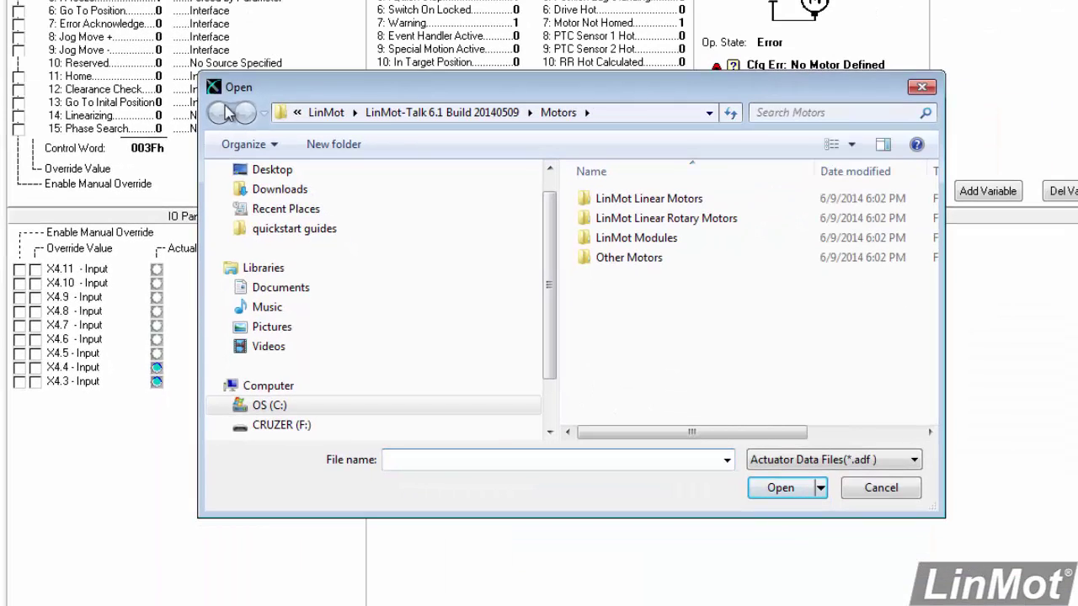
pyautogui.click(637, 207)
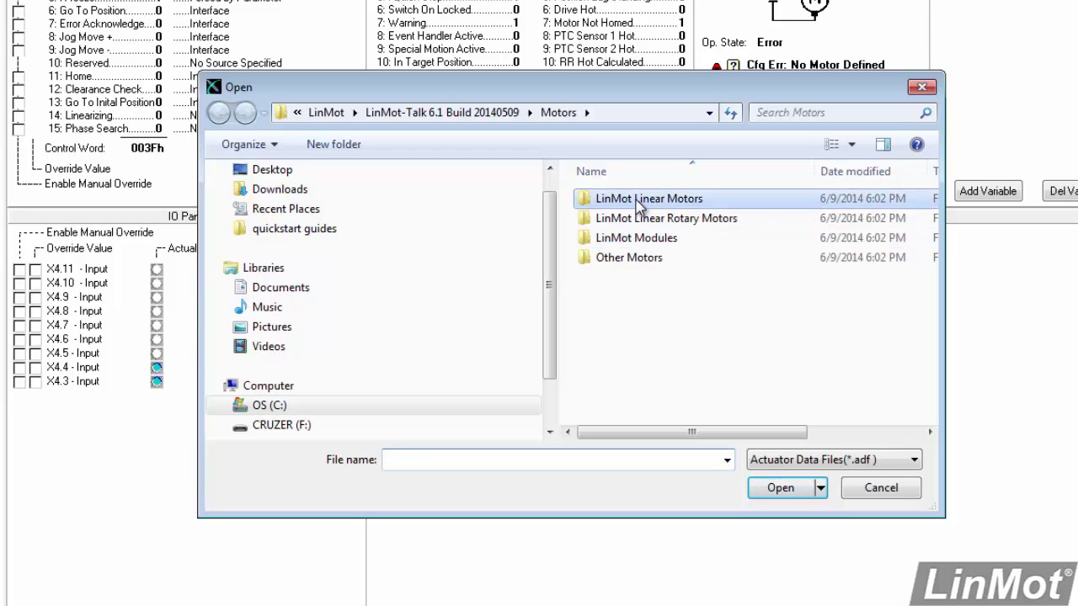
pyautogui.click(779, 488)
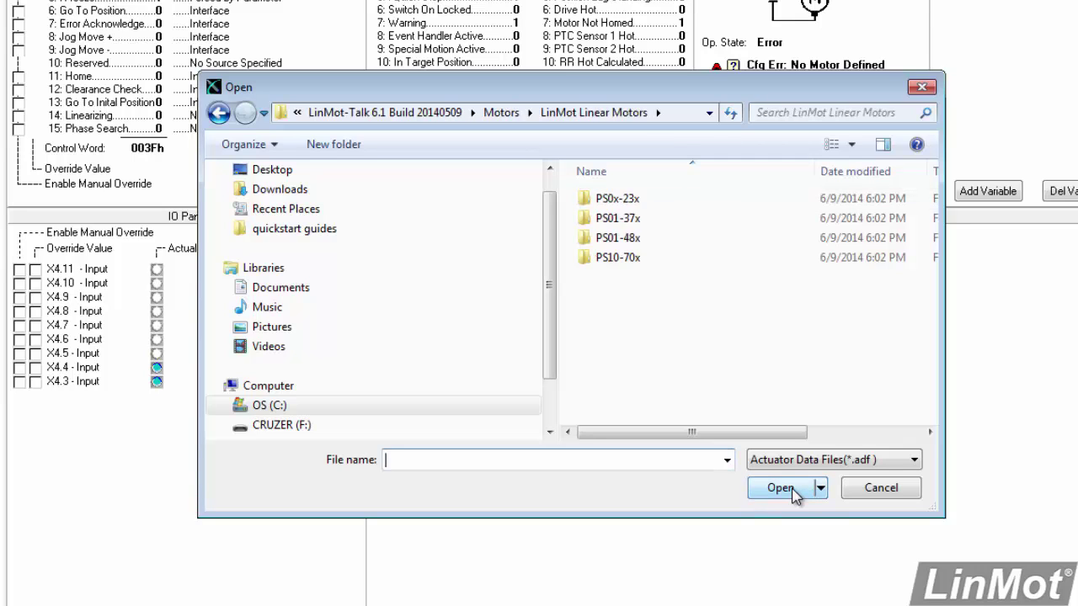
pyautogui.click(618, 221)
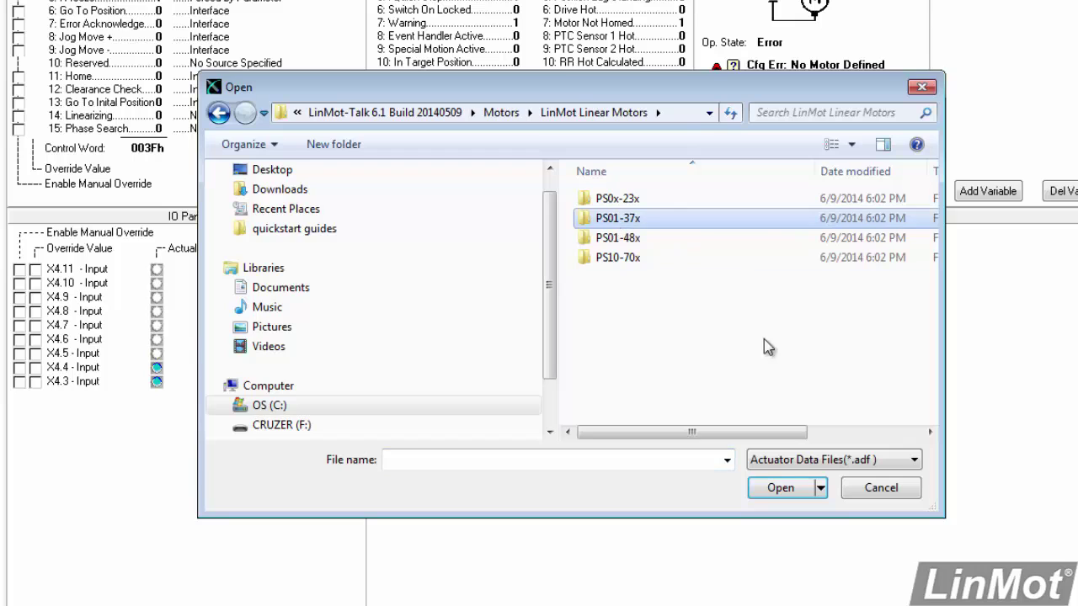
pyautogui.click(781, 491)
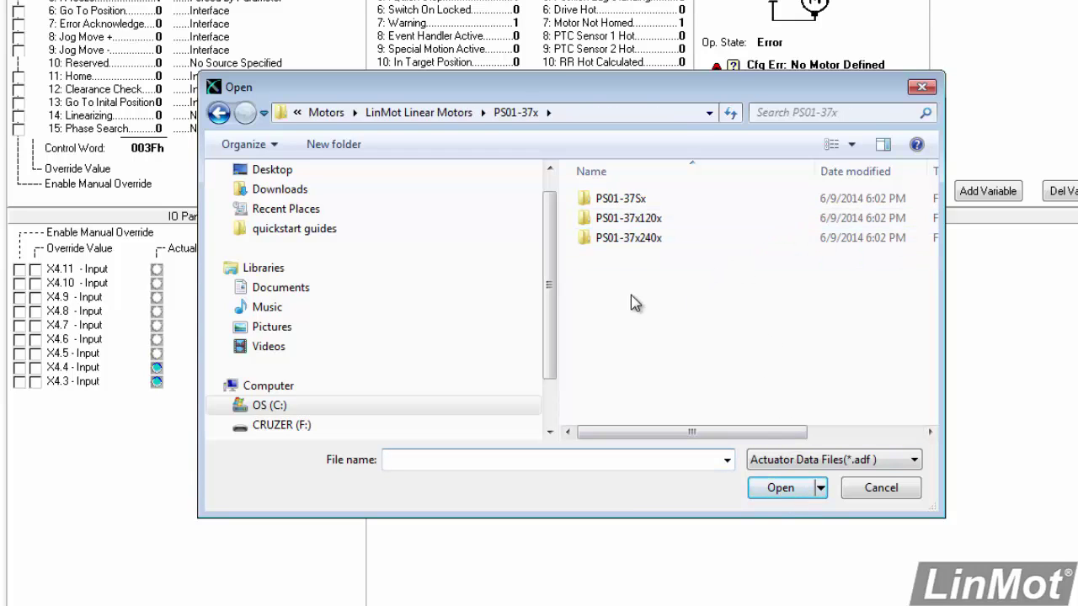
pyautogui.click(633, 222)
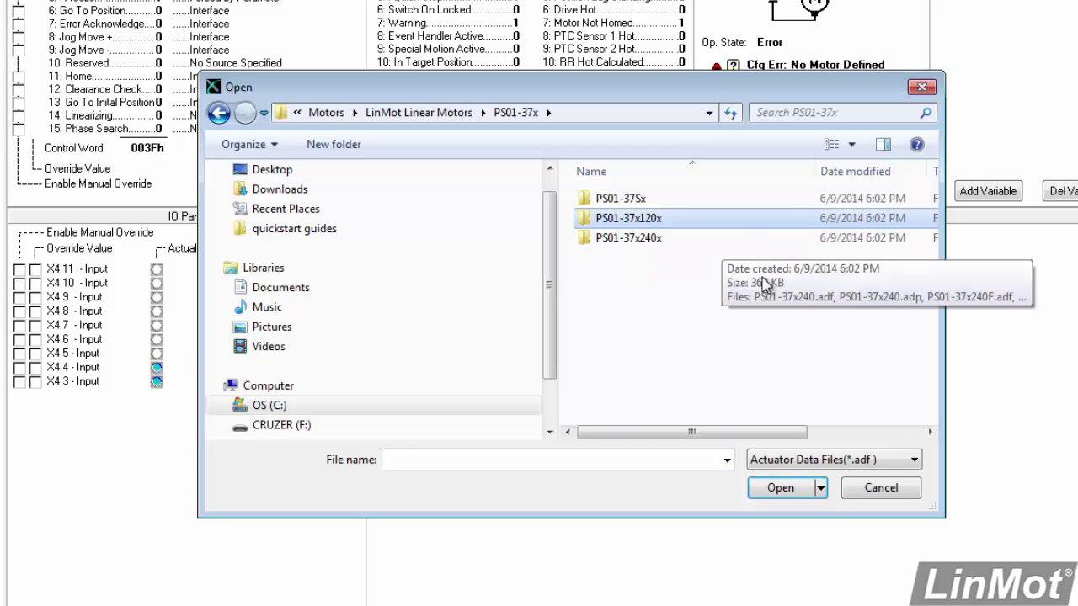
pyautogui.click(781, 495)
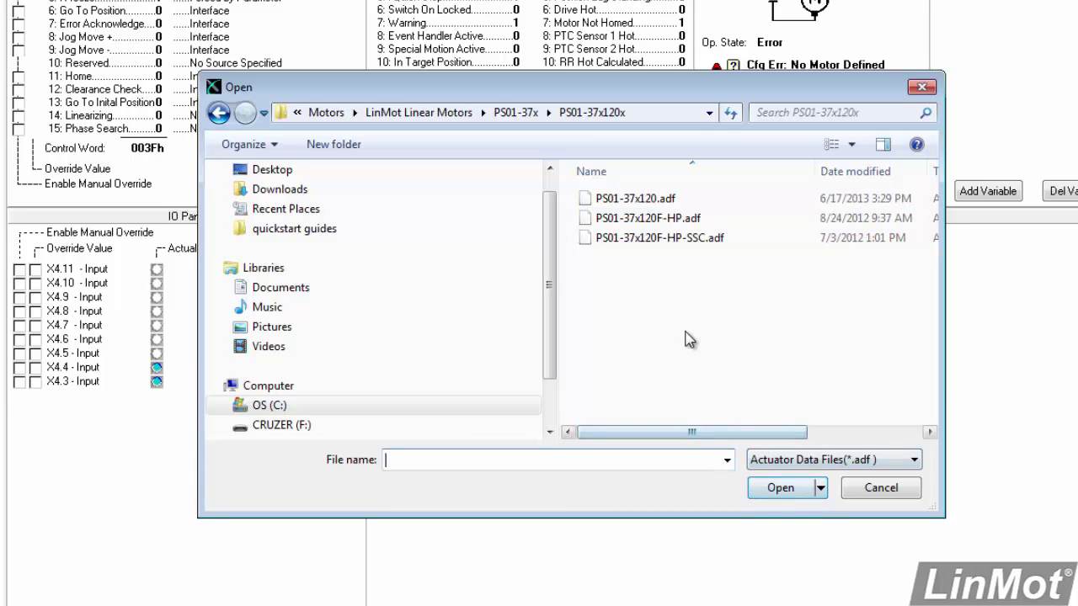
pyautogui.click(638, 202)
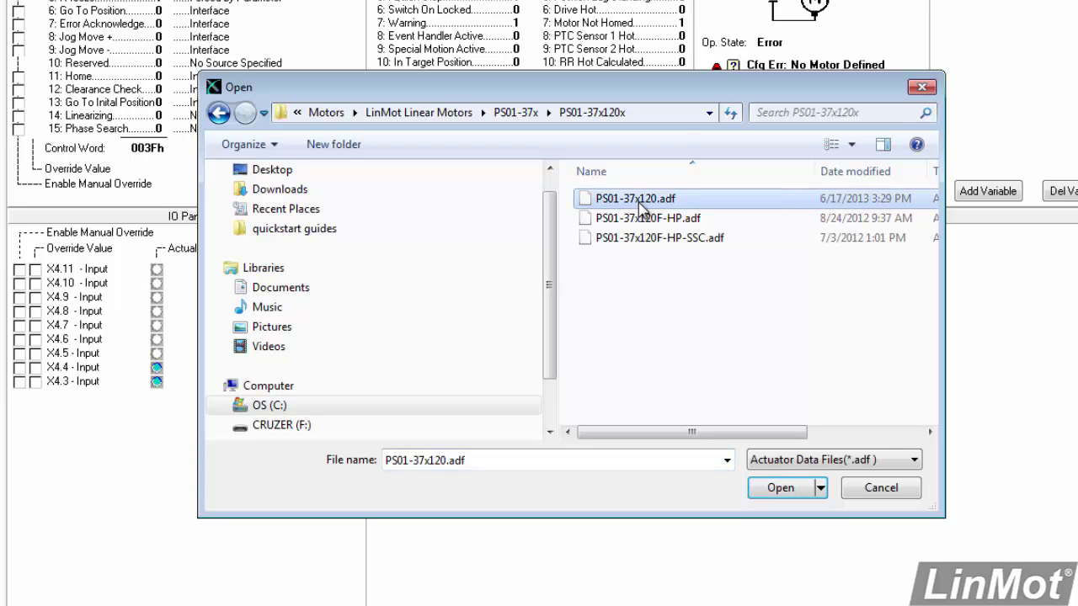
pyautogui.click(782, 488)
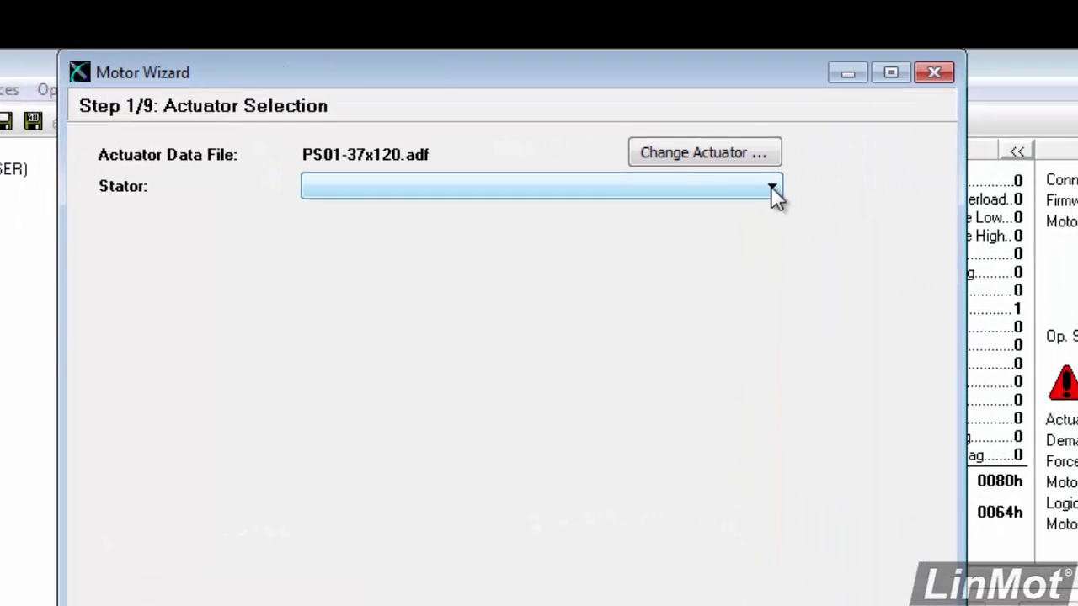
# - Select the stator PS01-37x120-C and the 395 mm slider PL01-20x395/320 for the actuator
pyautogui.click(558, 75)
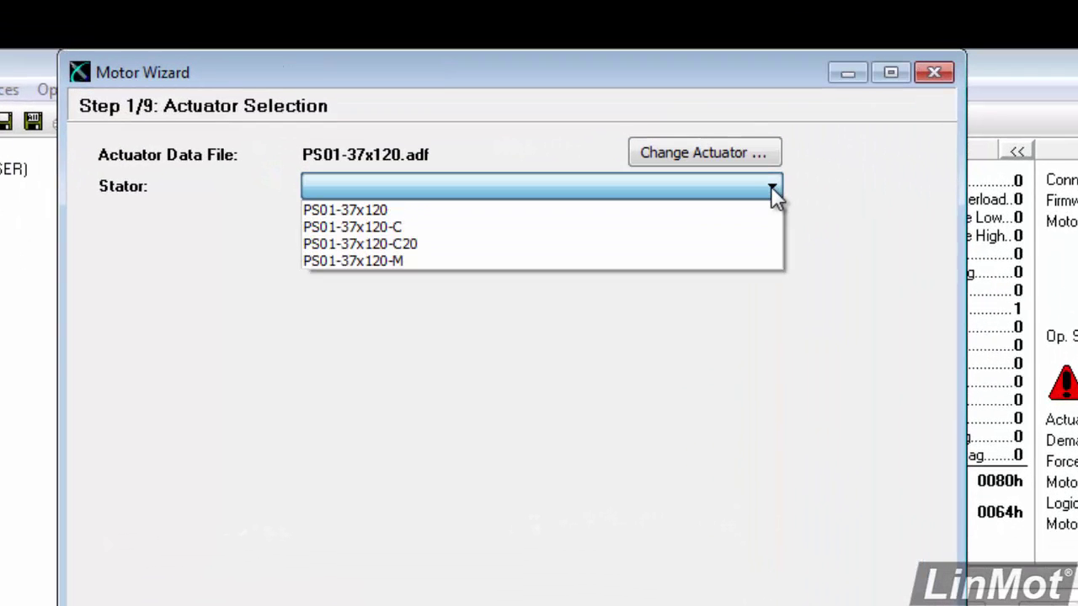
pyautogui.click(476, 227)
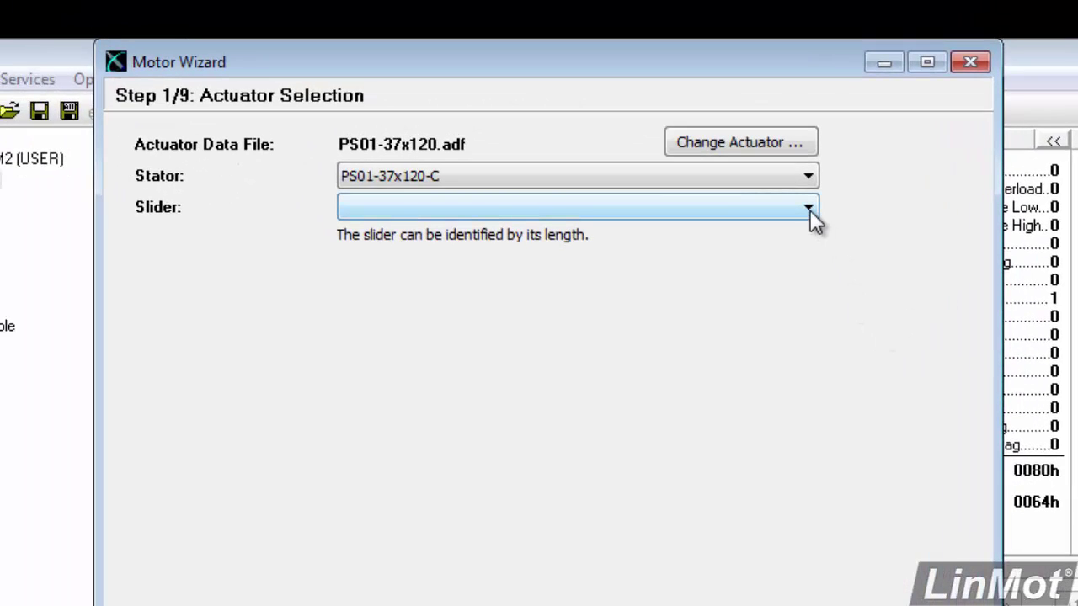
pyautogui.click(806, 208)
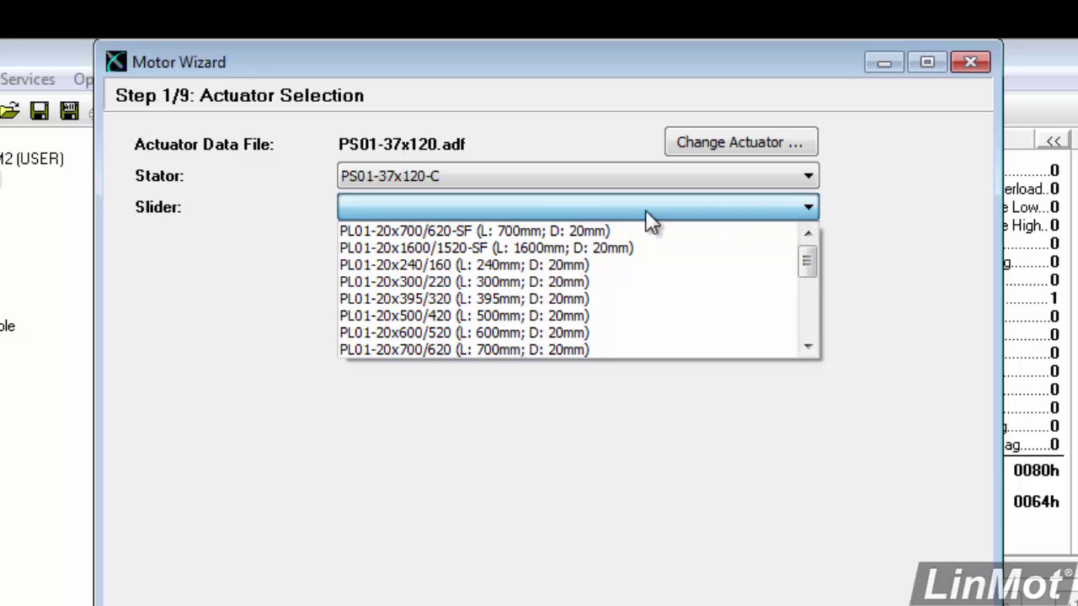
pyautogui.click(455, 299)
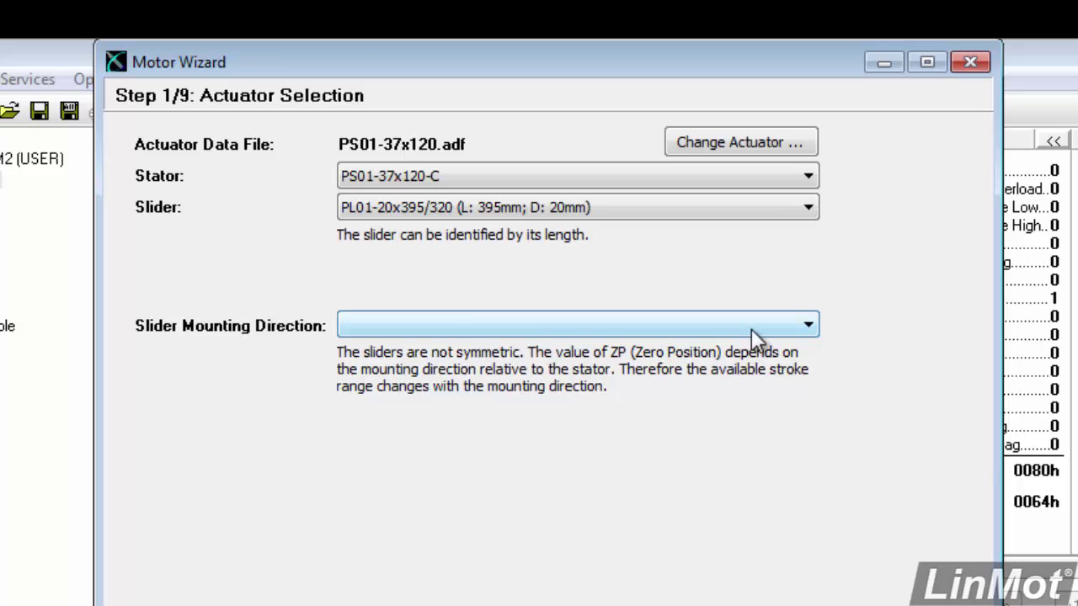
# - Compare the Regular and Reversed slider mounting directions in the actuator selection
pyautogui.click(808, 326)
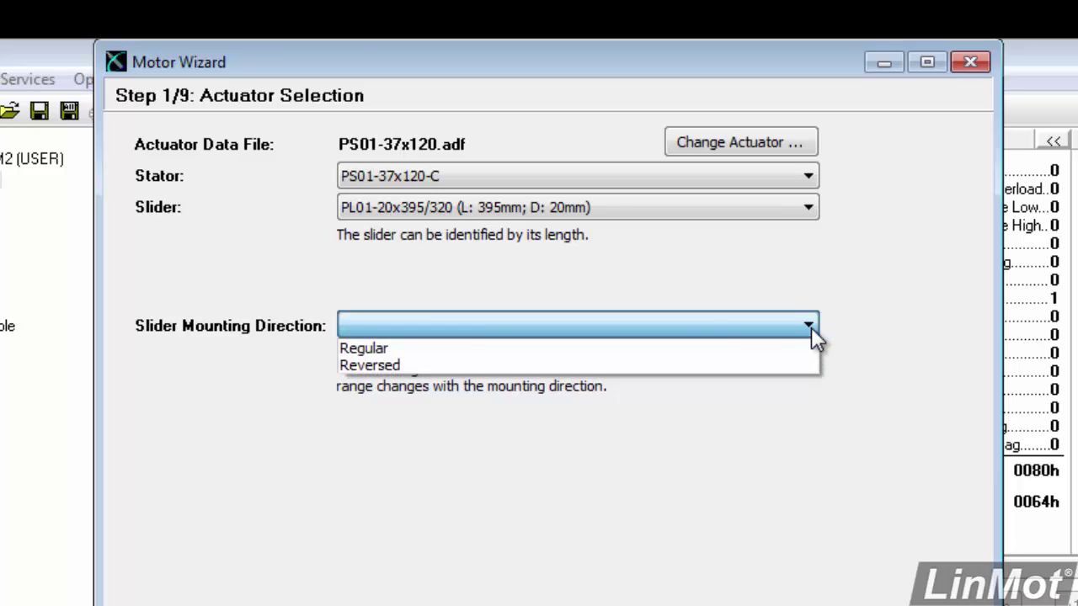
pyautogui.click(436, 348)
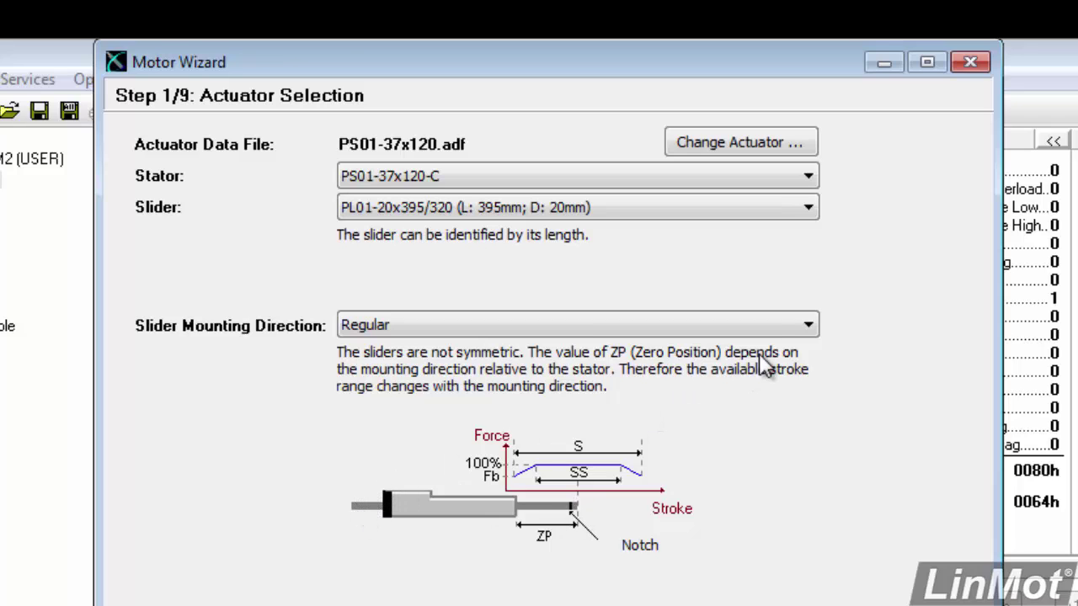
pyautogui.click(806, 326)
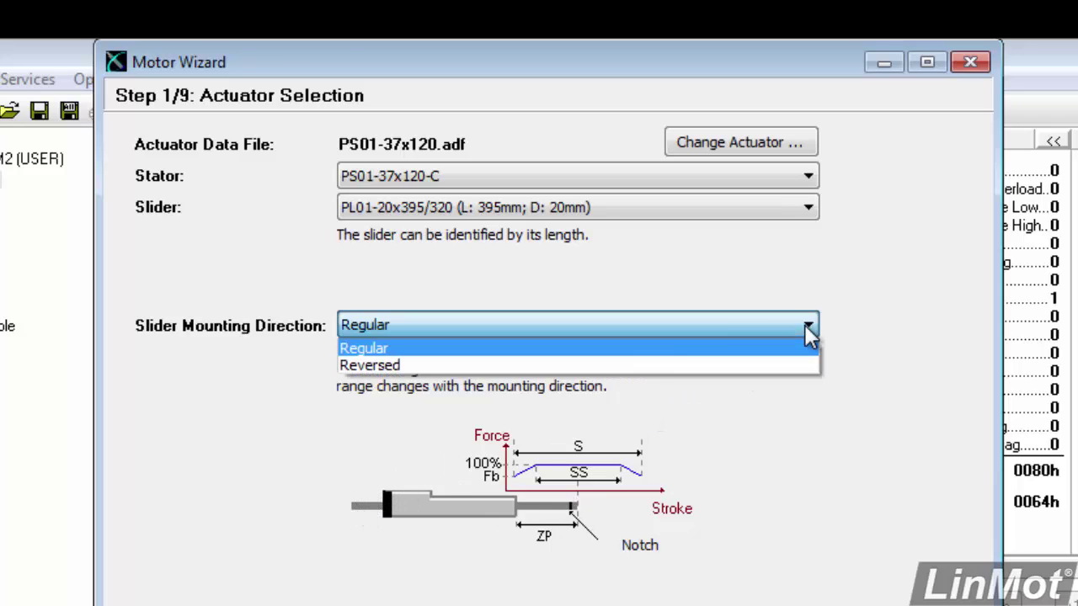
pyautogui.click(658, 365)
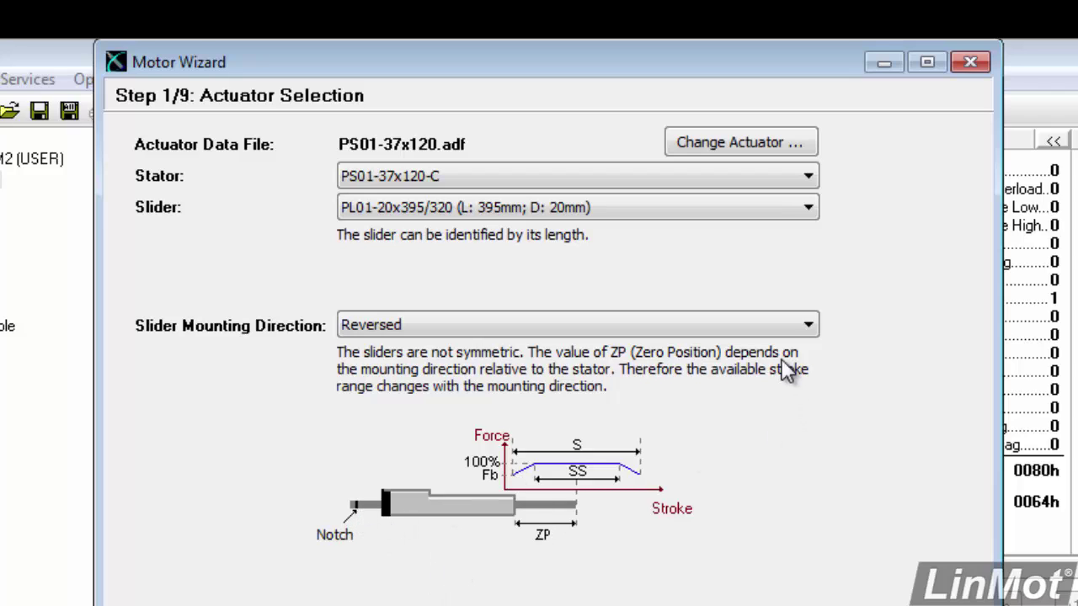
# - Set the slider mounting direction to Regular and continue to the Motor Cooling page
pyautogui.click(808, 327)
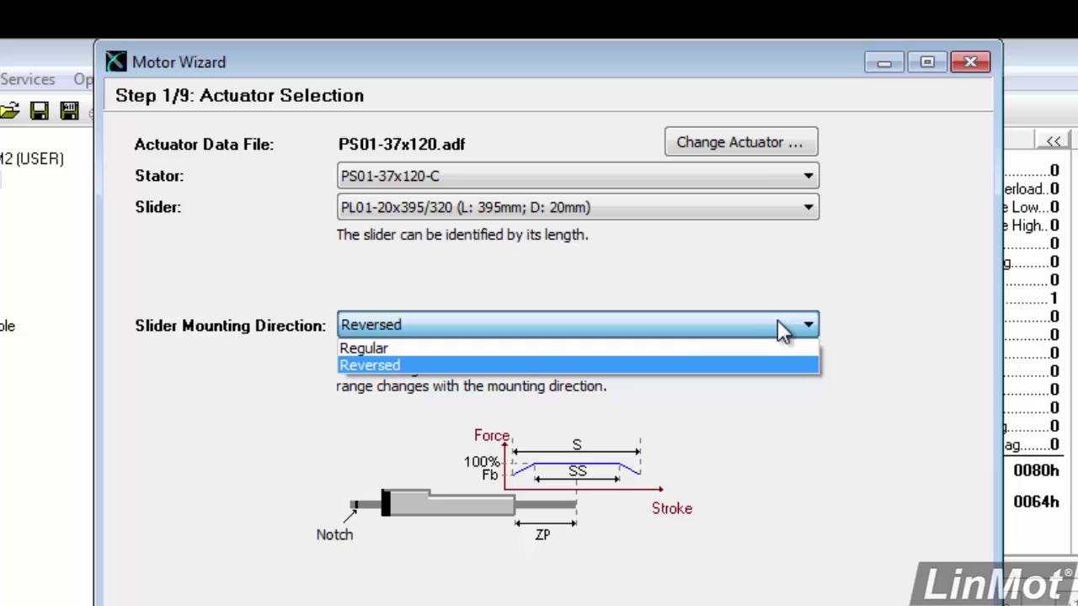
pyautogui.click(667, 350)
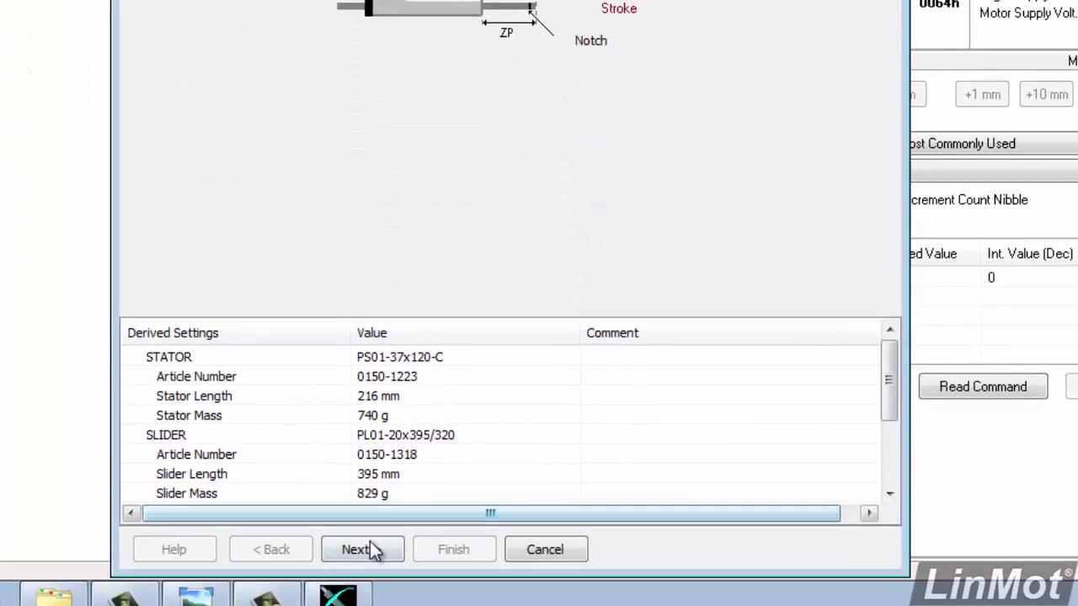
pyautogui.click(363, 548)
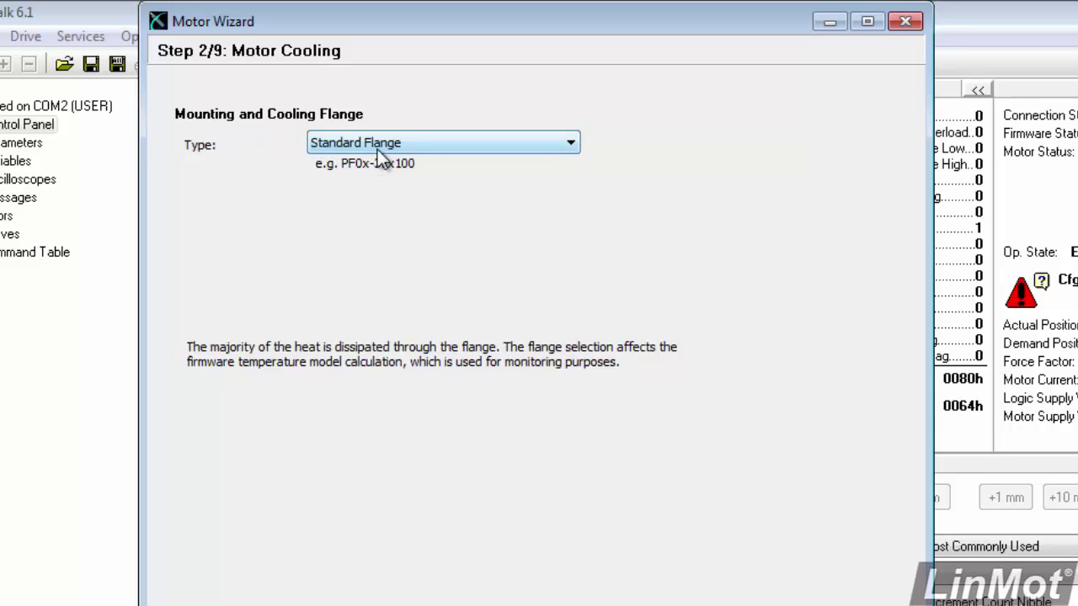
# - Set the cooling flange type to Standard Flange after trying Flange With Fan Cooling, and continue to the Extension Cable Setup page
pyautogui.click(571, 145)
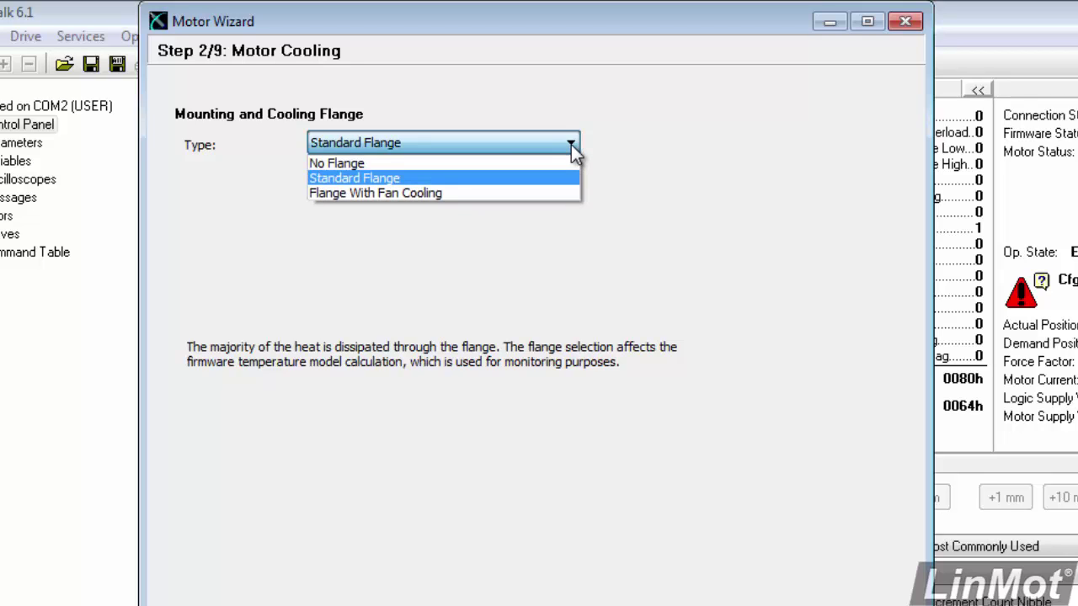
pyautogui.click(428, 193)
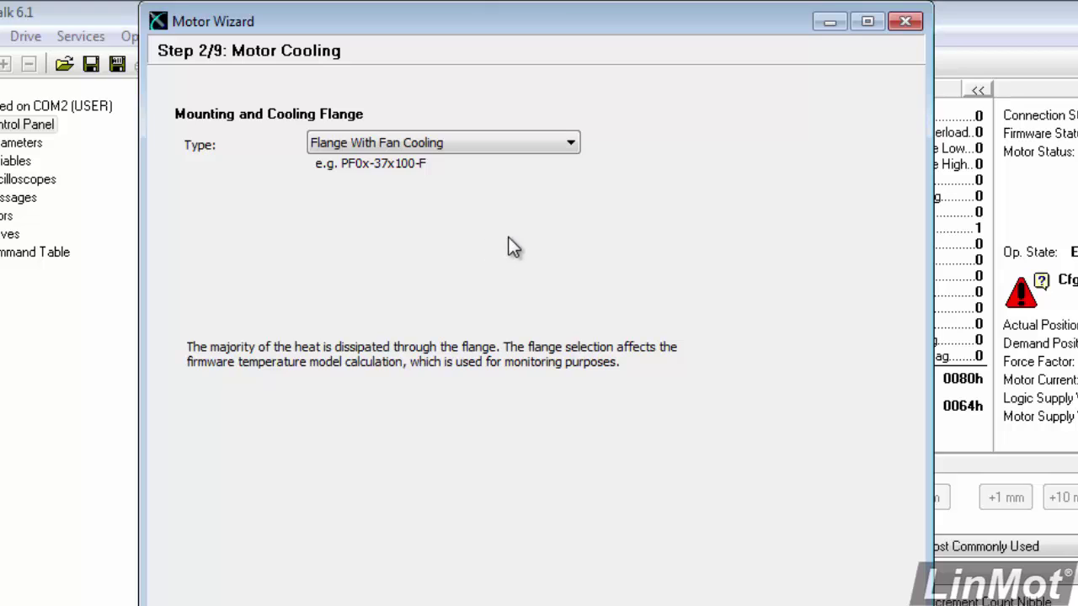
pyautogui.click(572, 145)
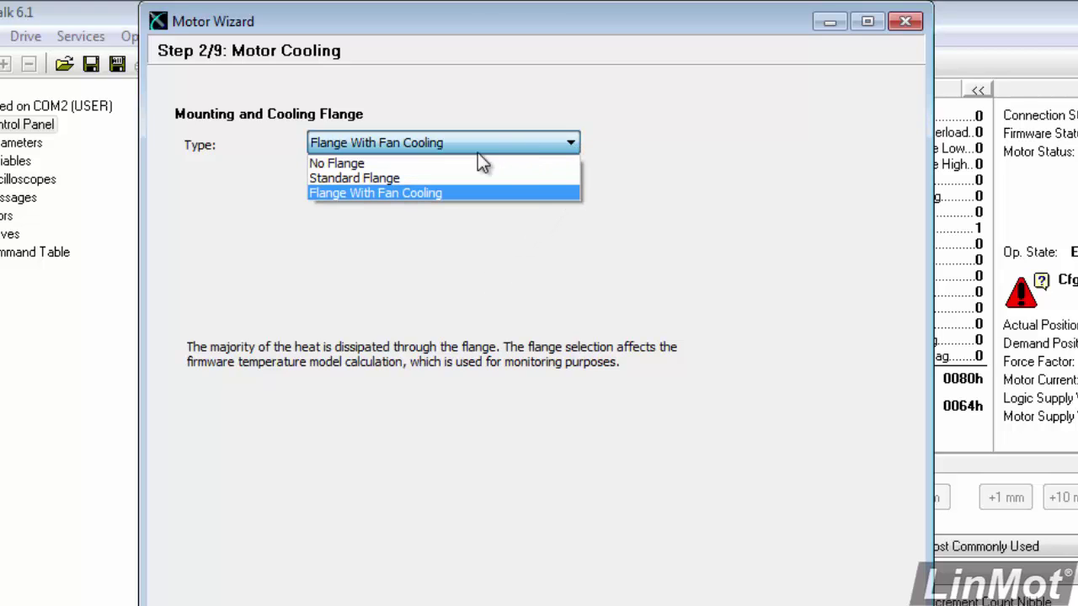
pyautogui.click(417, 182)
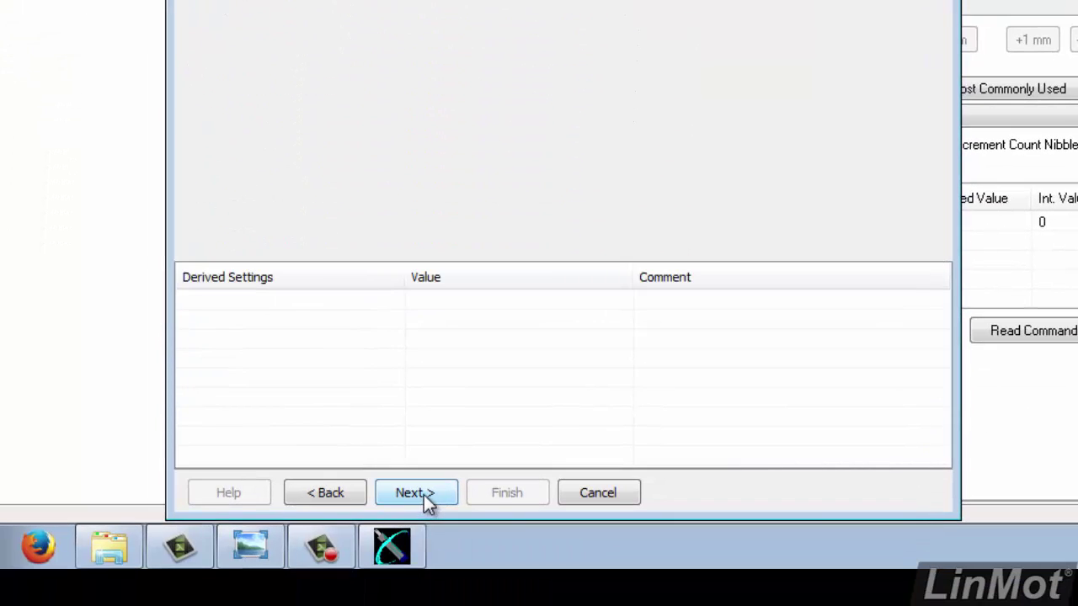
pyautogui.click(424, 494)
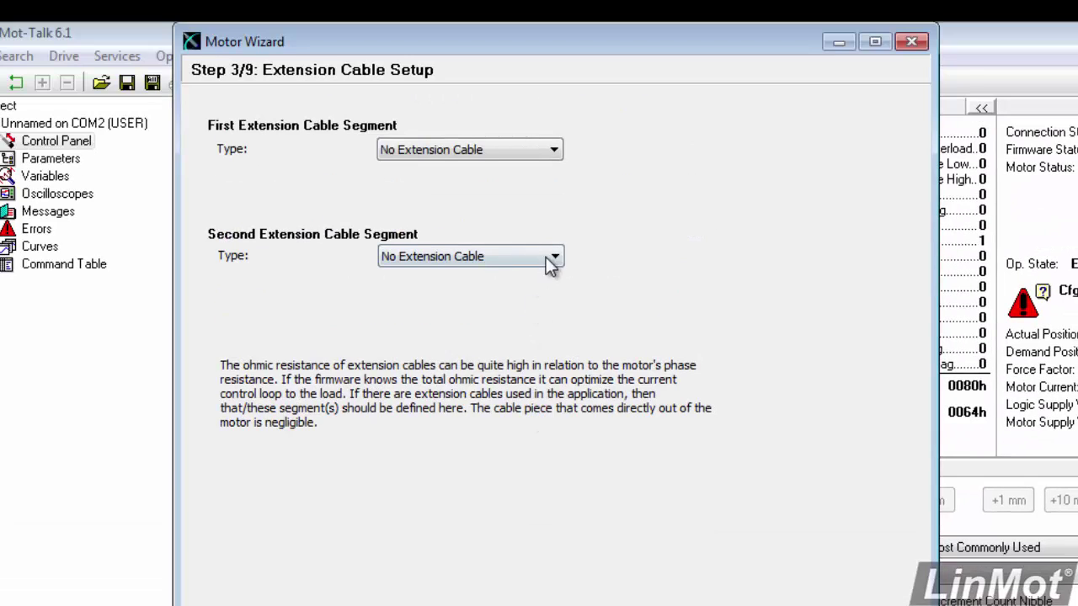
# - Define the first extension cable segment as type K15 with a length of 4 m, and proceed to the Feed Forward Parameters page
pyautogui.click(553, 150)
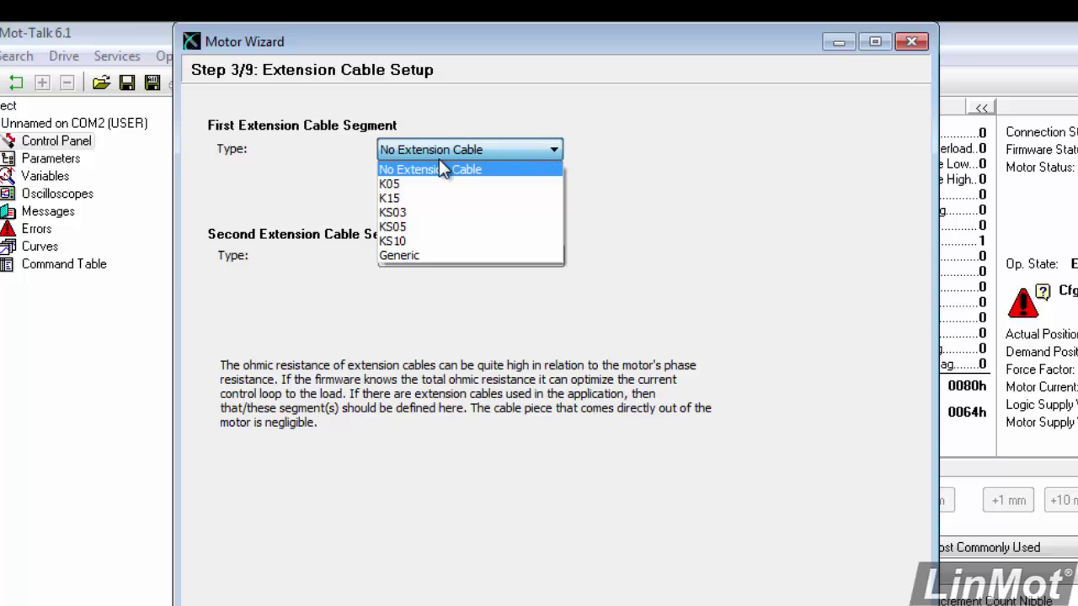
pyautogui.click(405, 203)
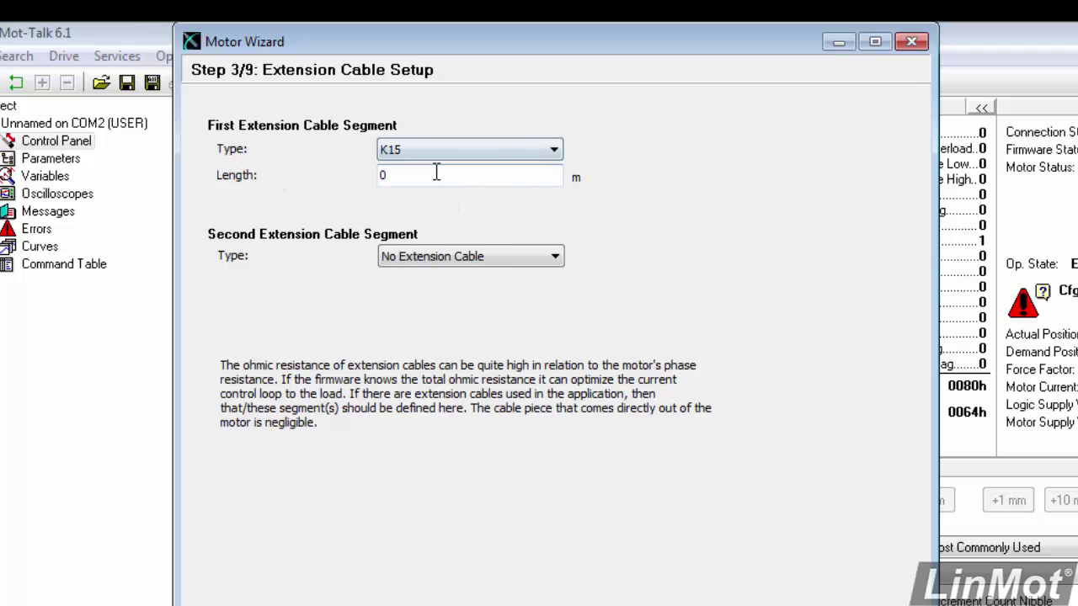
pyautogui.moveTo(426, 176); pyautogui.dragTo(360, 171)
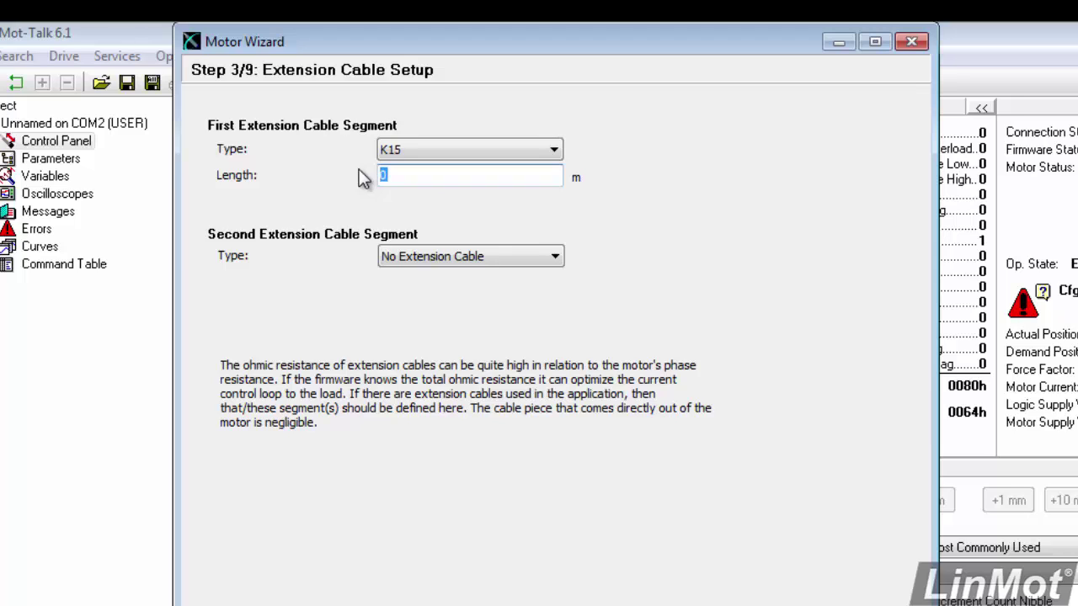
pyautogui.write('4')
pyautogui.press('Return')
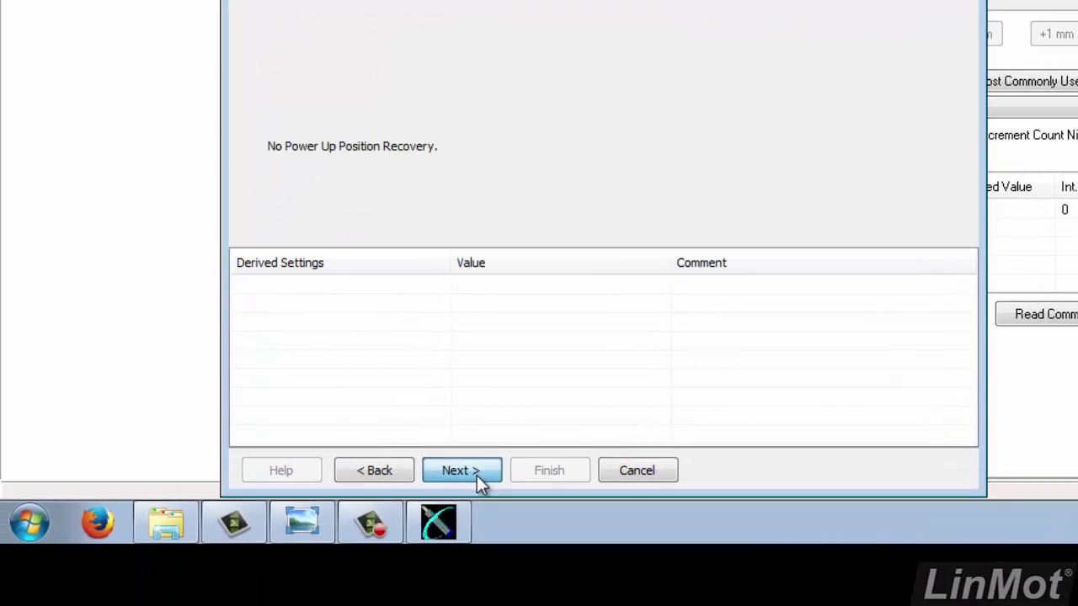
pyautogui.click(461, 471)
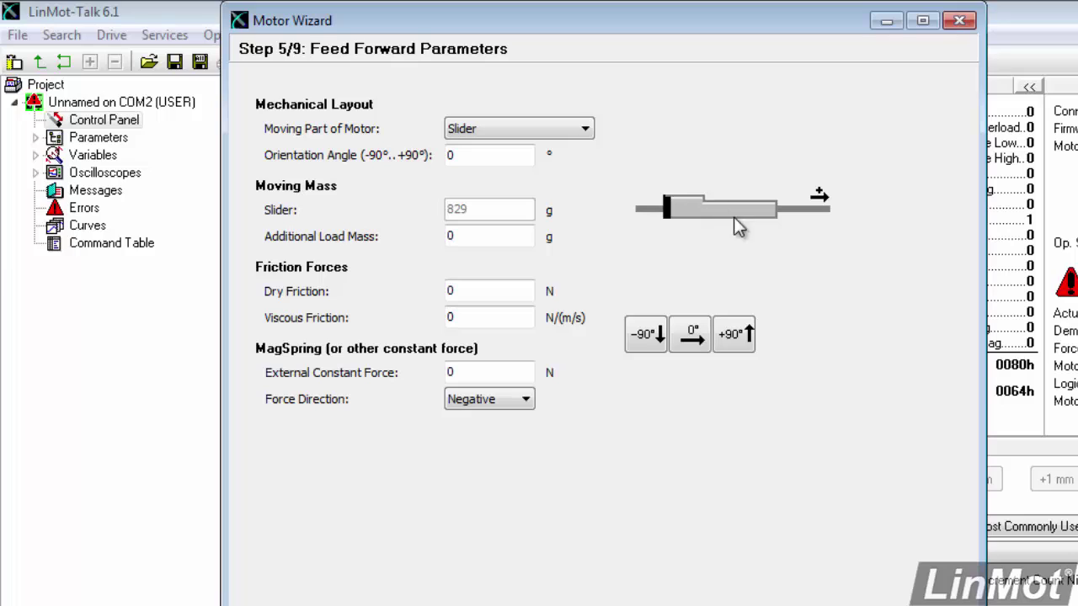
# - Try Stator as the moving part of the motor, and set it back to Slider
pyautogui.click(586, 131)
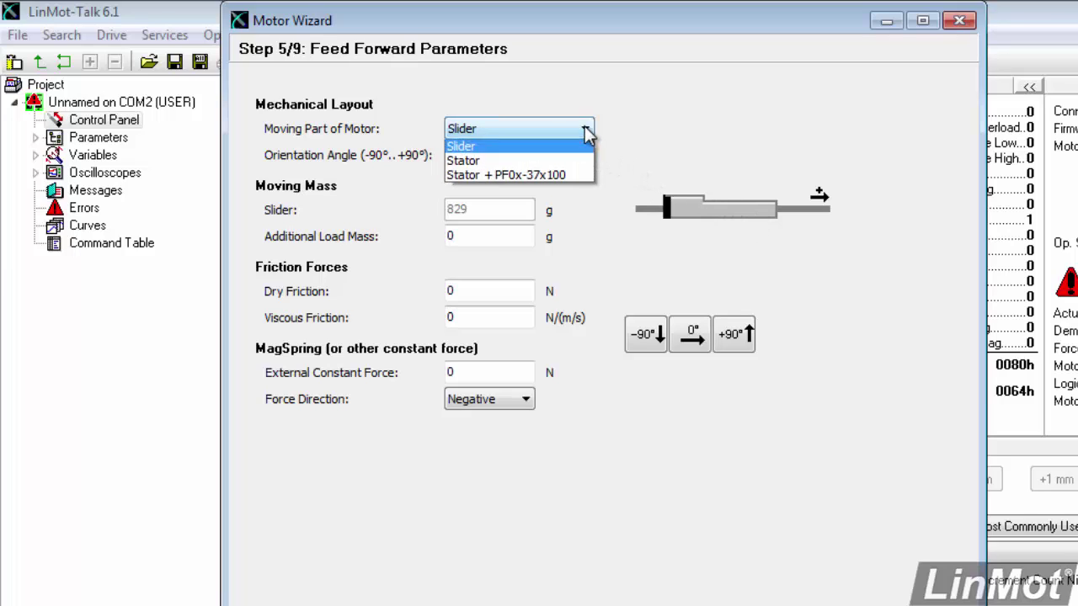
pyautogui.click(535, 166)
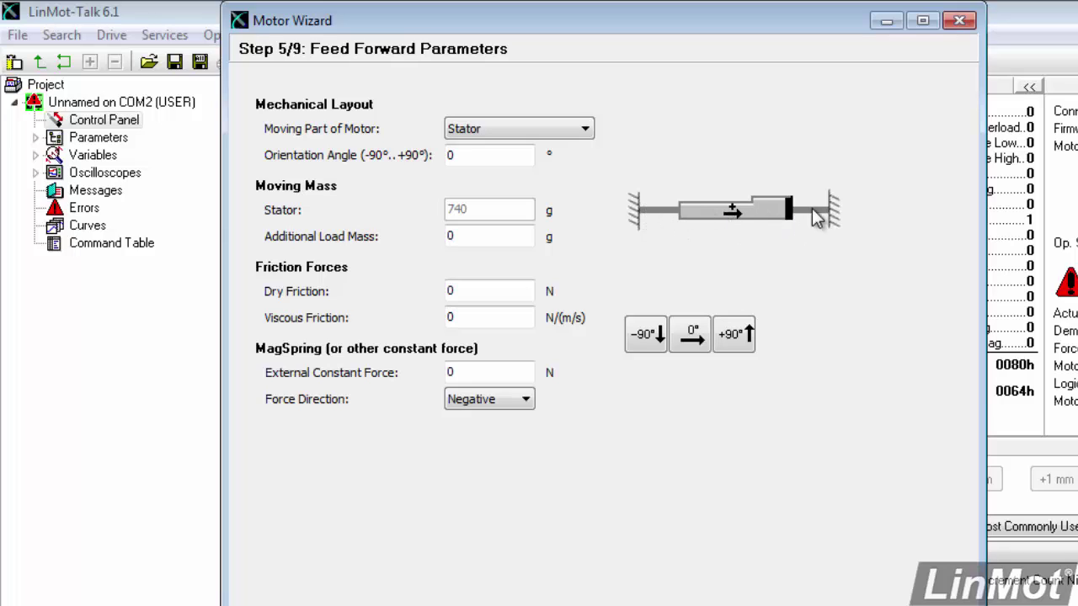
pyautogui.click(587, 132)
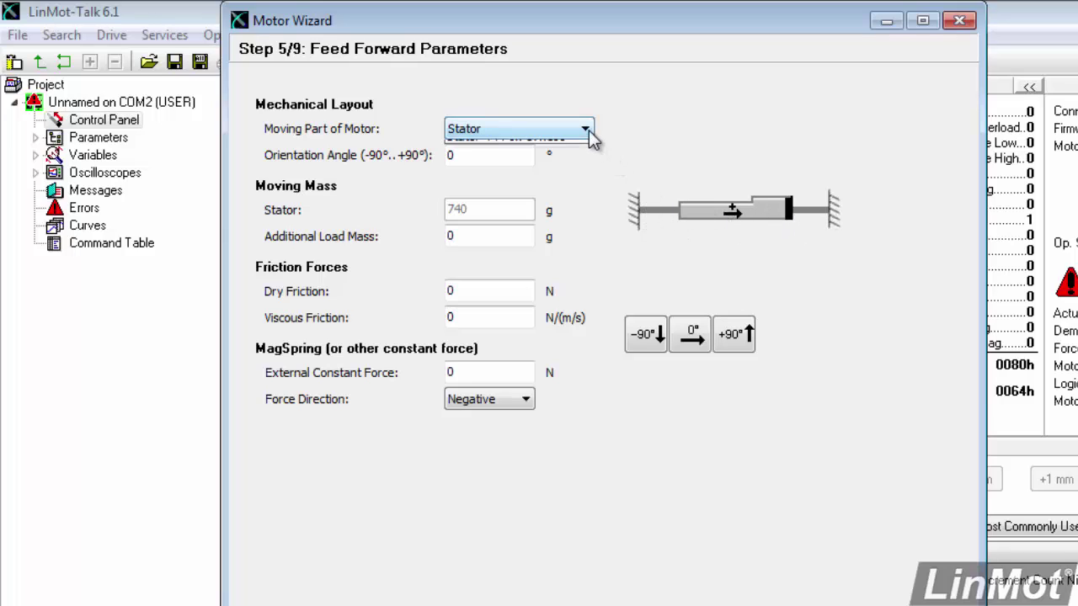
pyautogui.click(545, 149)
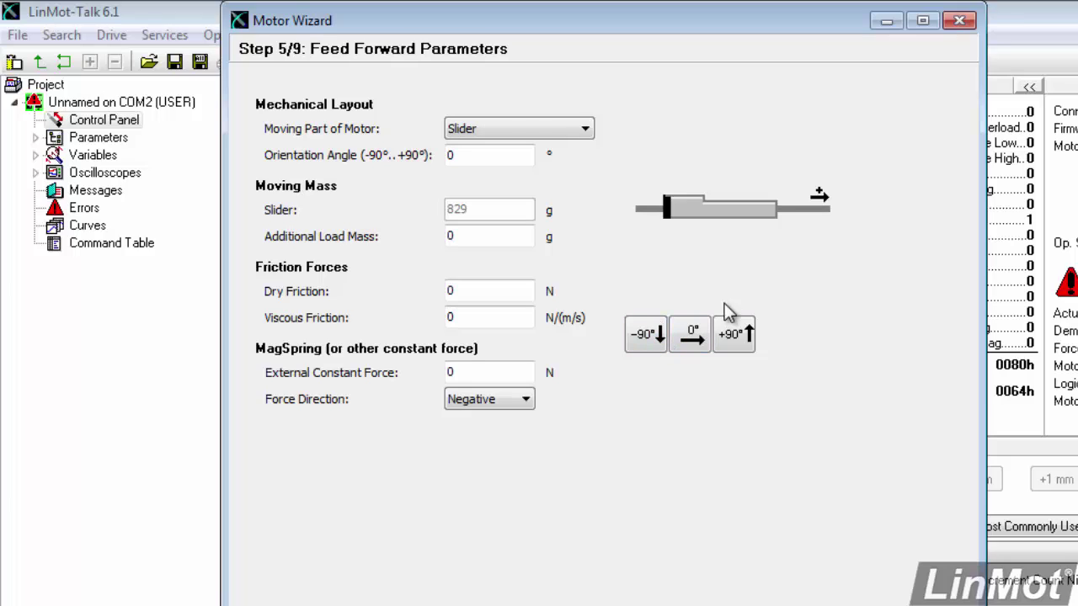
# - Set the orientation angle to 0° after trying -90° and +90°, and continue to the PID Position Controller page
pyautogui.click(647, 335)
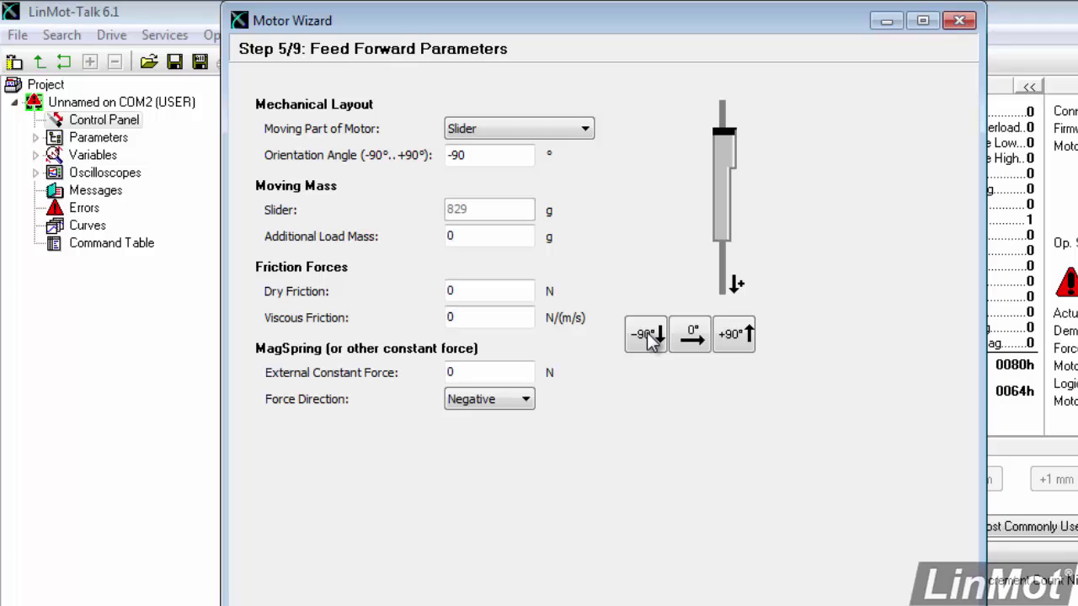
pyautogui.click(734, 337)
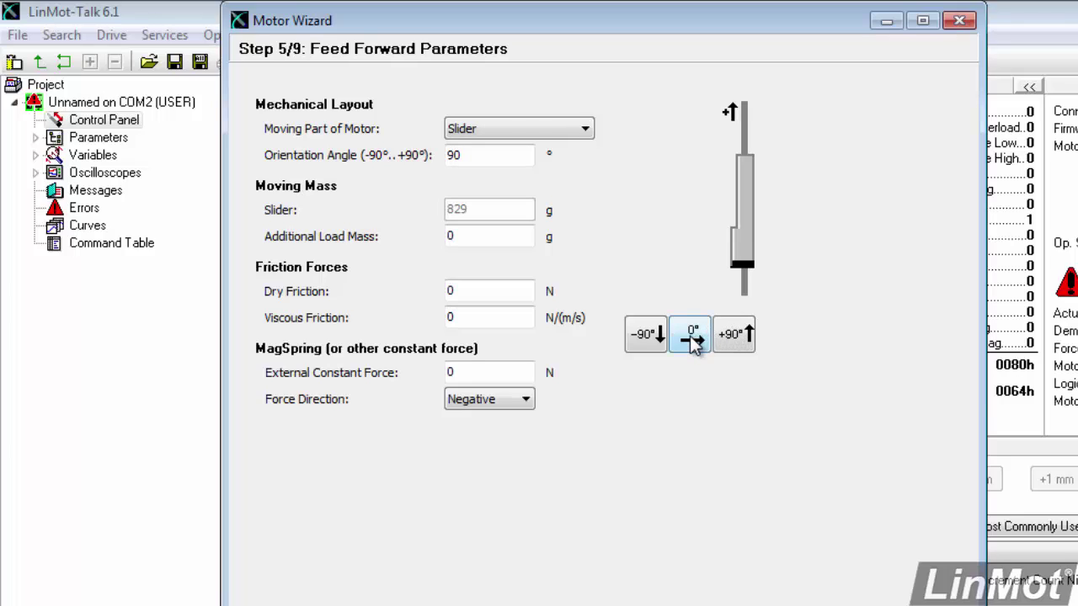
pyautogui.click(693, 341)
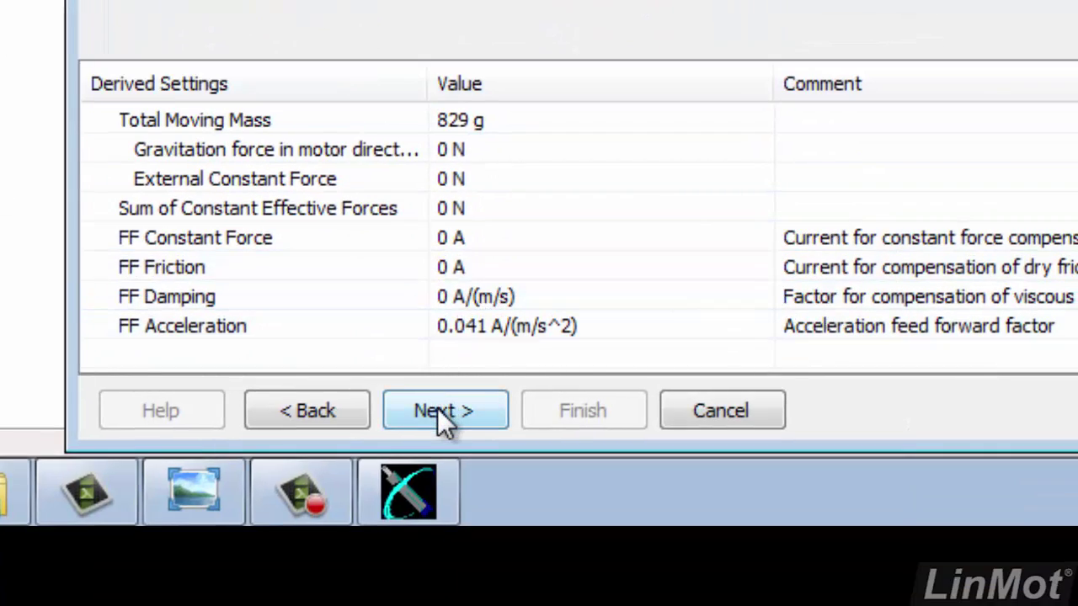
pyautogui.click(441, 415)
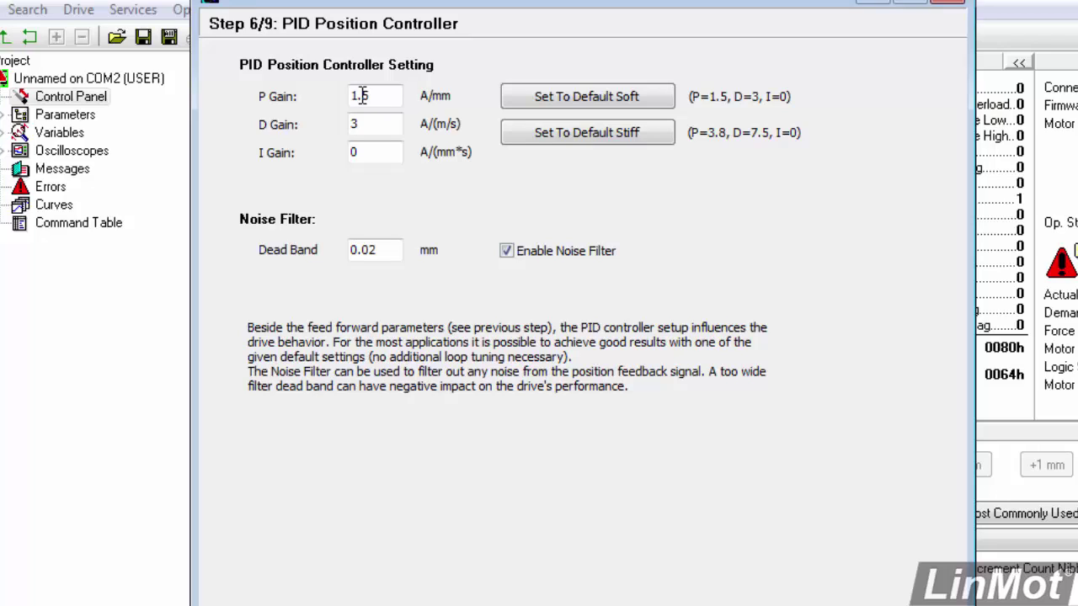
# - Apply the Default Soft PID gains after trying Default Stiff, with a 0.02 mm noise filter dead band, and continue to Homing I
pyautogui.click(575, 135)
pyautogui.click(578, 102)
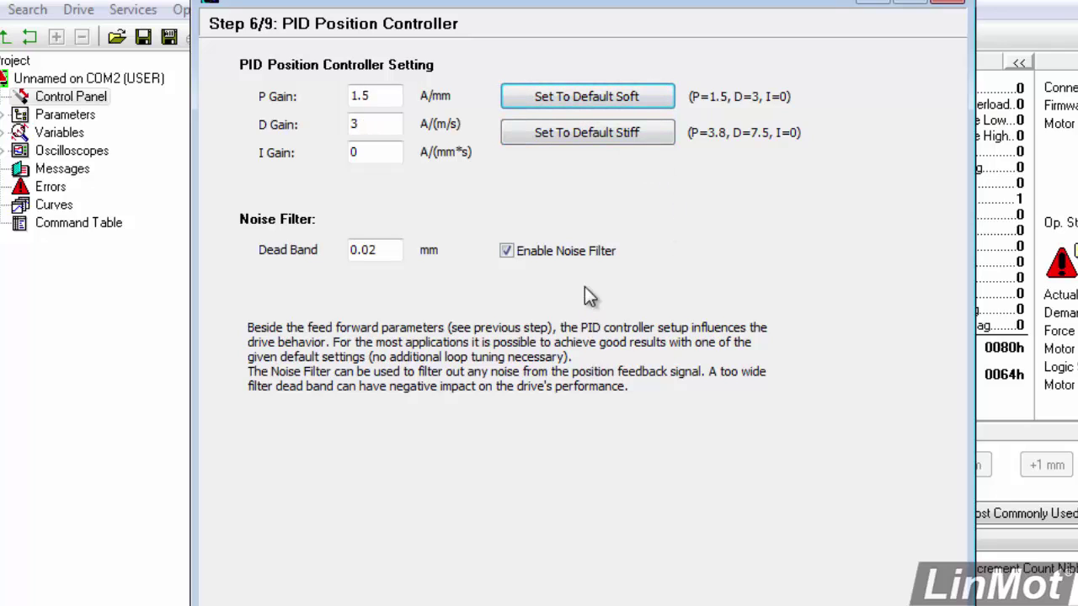
pyautogui.click(506, 250)
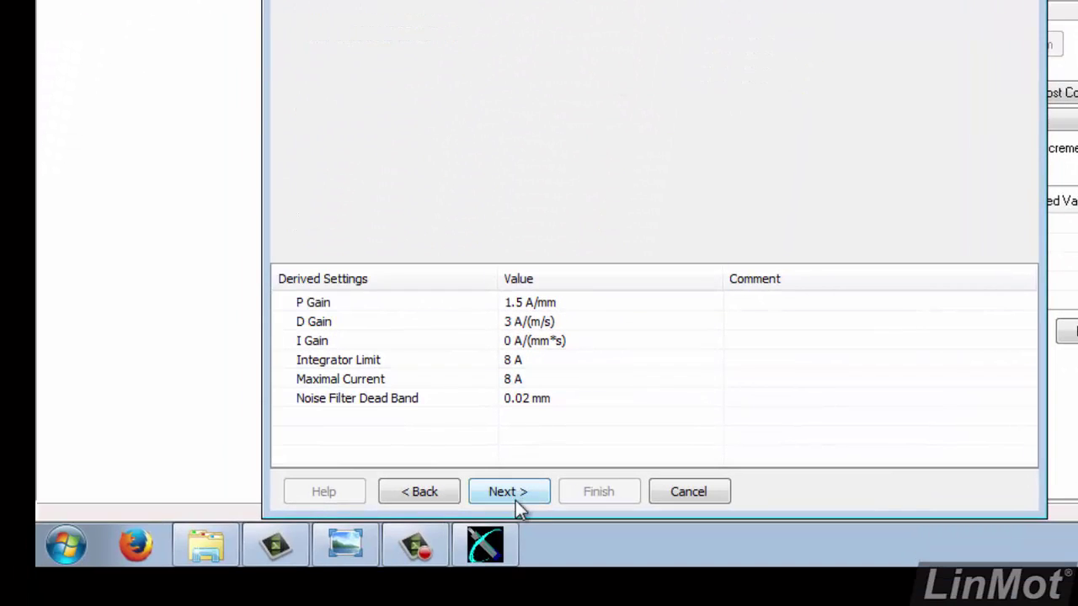
pyautogui.click(509, 492)
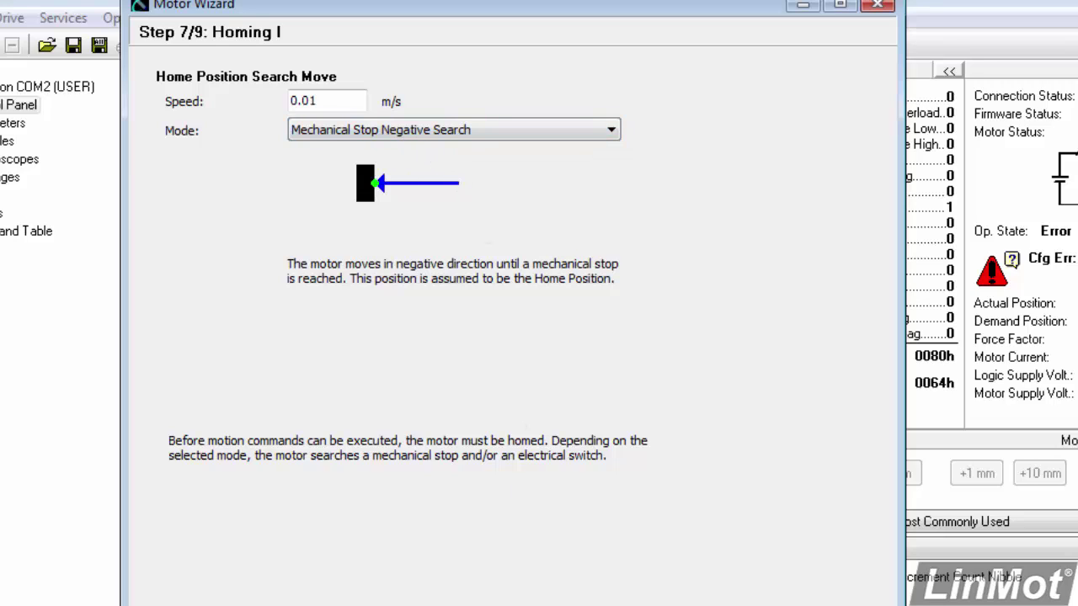
# - Configure homing with Mechanical Stop Negative Search, Distance A 25 mm, Home Position -10 mm and Initial Position 0 mm
pyautogui.press('Return')
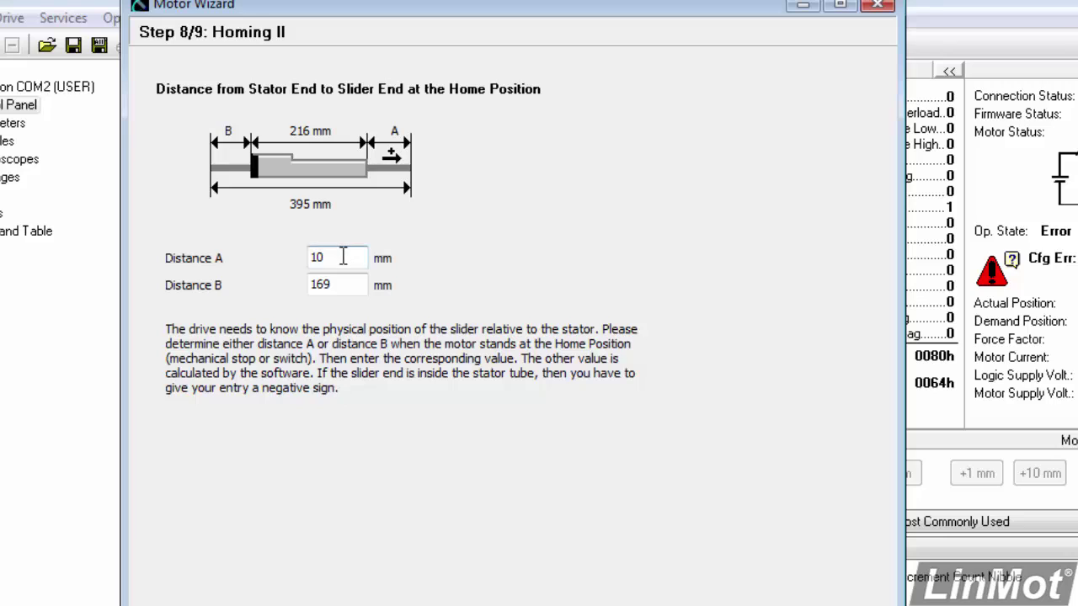
pyautogui.moveTo(344, 255); pyautogui.dragTo(310, 254)
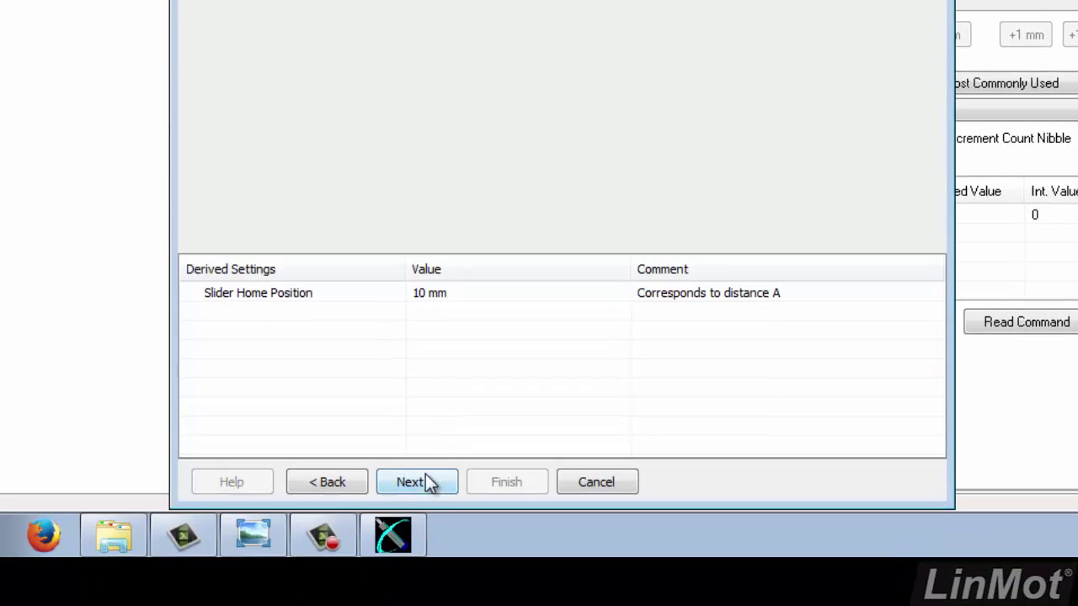
pyautogui.click(419, 482)
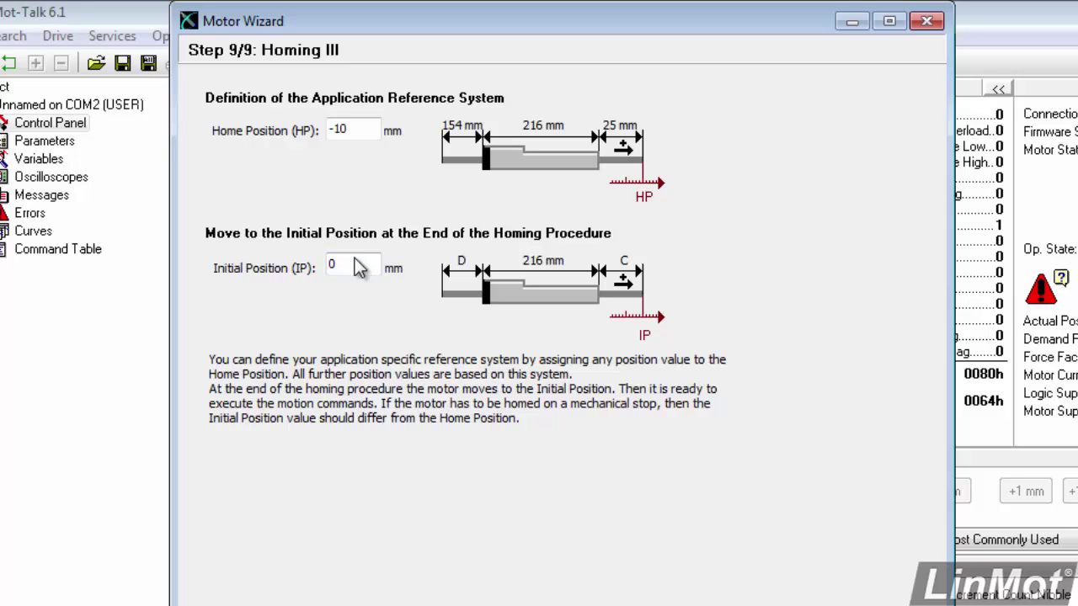
pyautogui.click(355, 266)
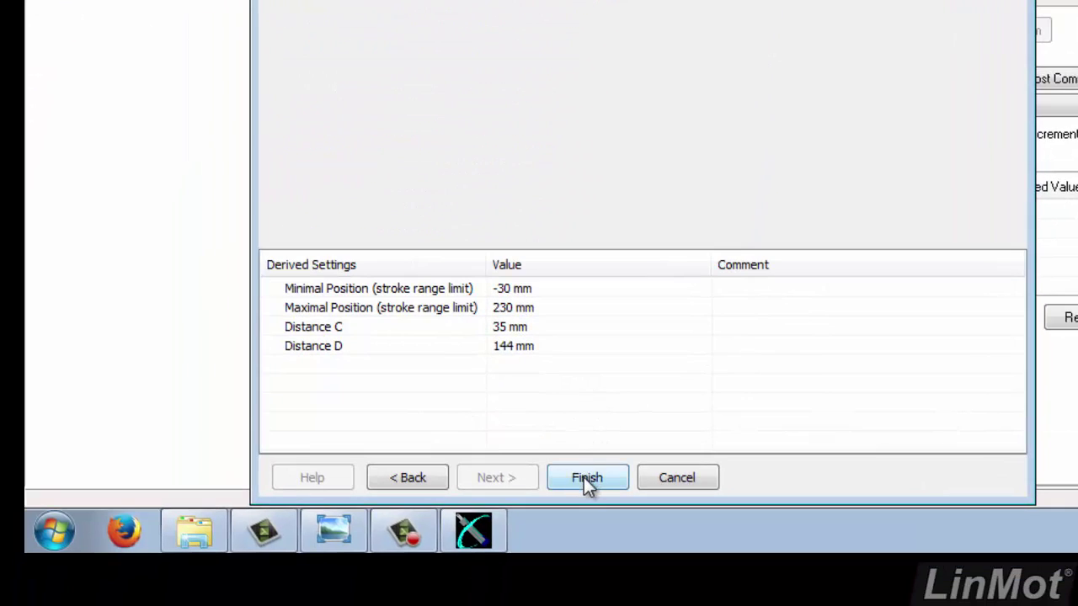
# - Finish the wizard, allowing the firmware to stop so the parameters are written, and reboot the drive
pyautogui.click(584, 477)
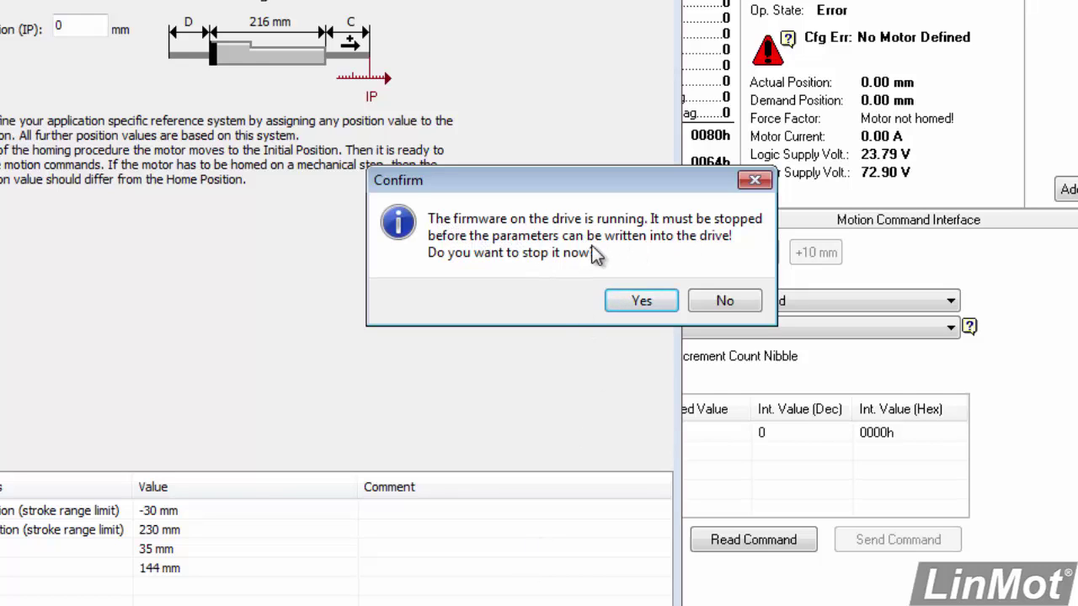
pyautogui.click(643, 303)
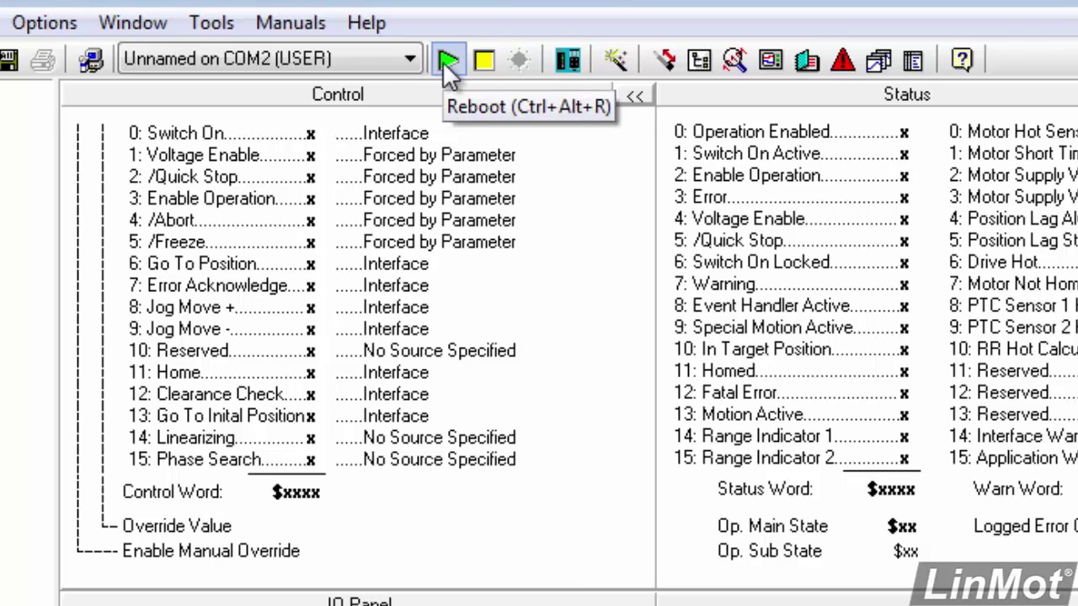
pyautogui.click(447, 61)
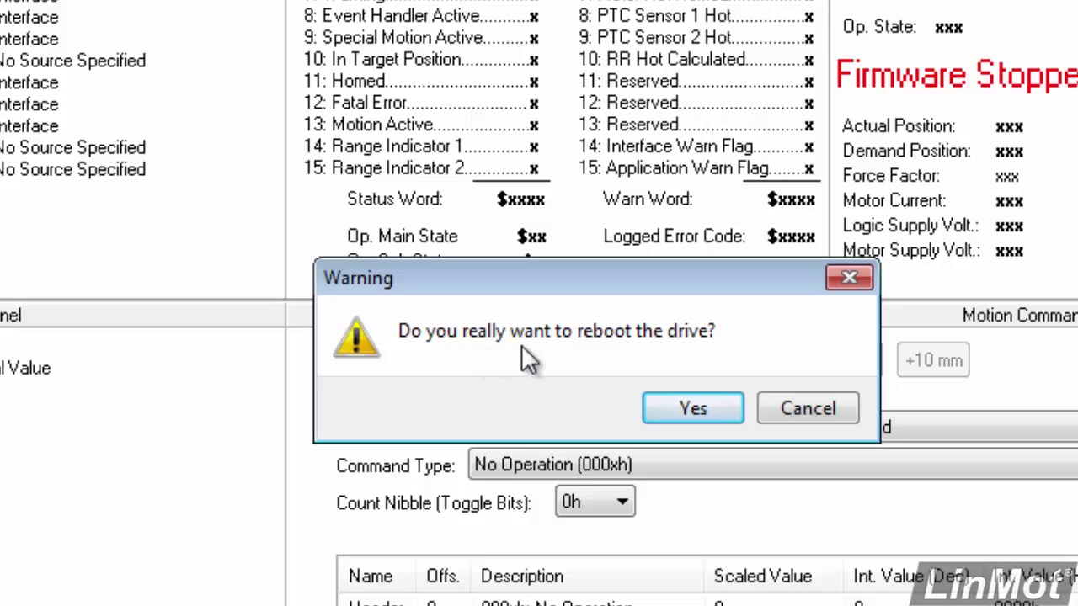
pyautogui.click(696, 409)
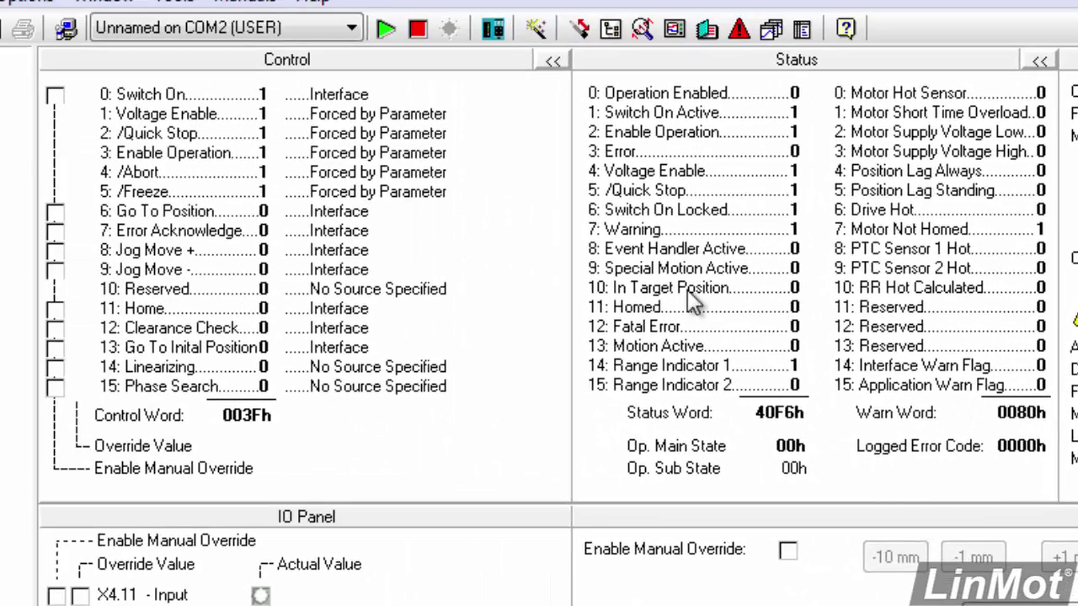
# - Enable manual override for the Switch On flag, and toggle its override value off and on to switch on the motor
pyautogui.click(55, 95)
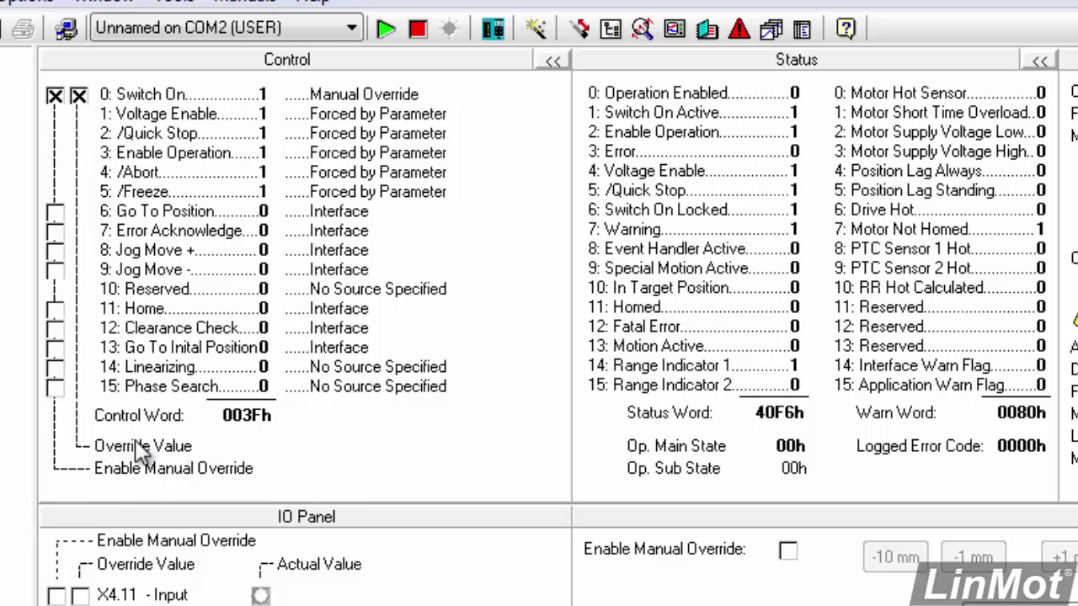
pyautogui.click(78, 97)
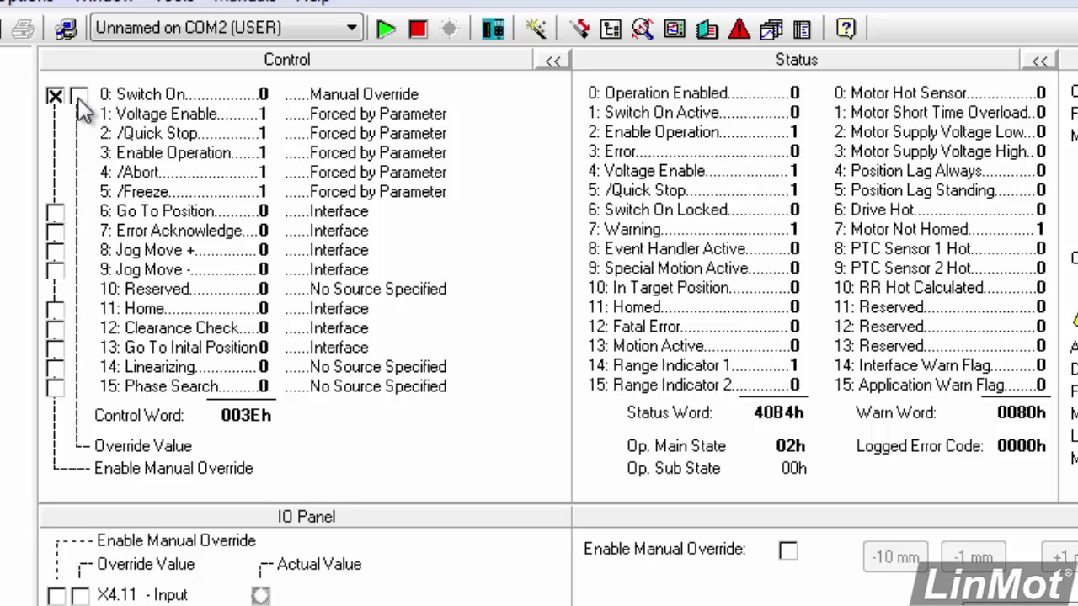
pyautogui.click(78, 98)
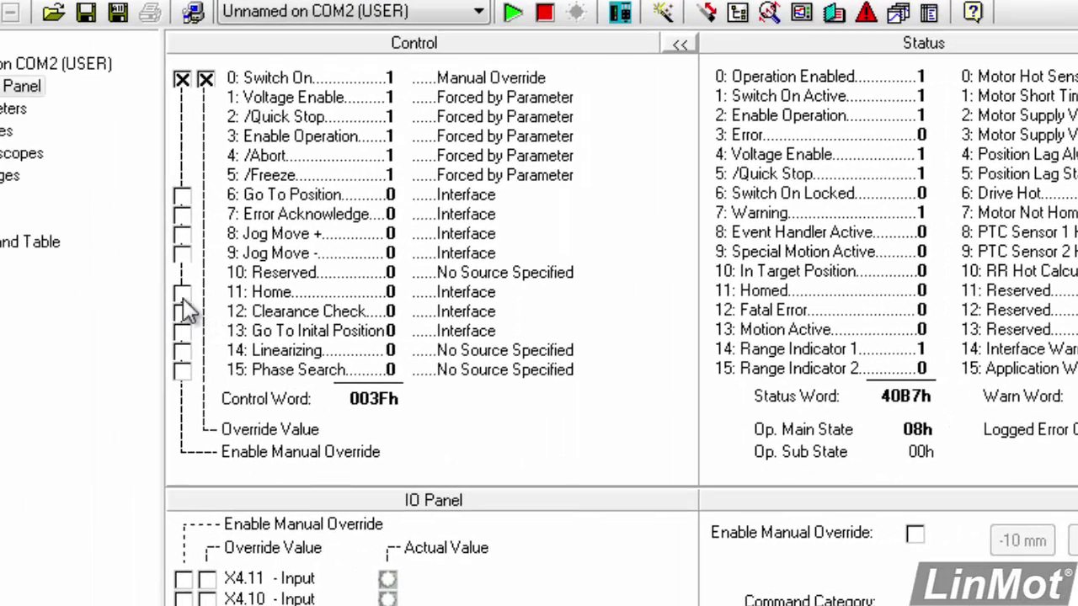
# - Enable manual override for the Home flag, set it to run the homing procedure, and clear its value once homing is complete
pyautogui.click(182, 293)
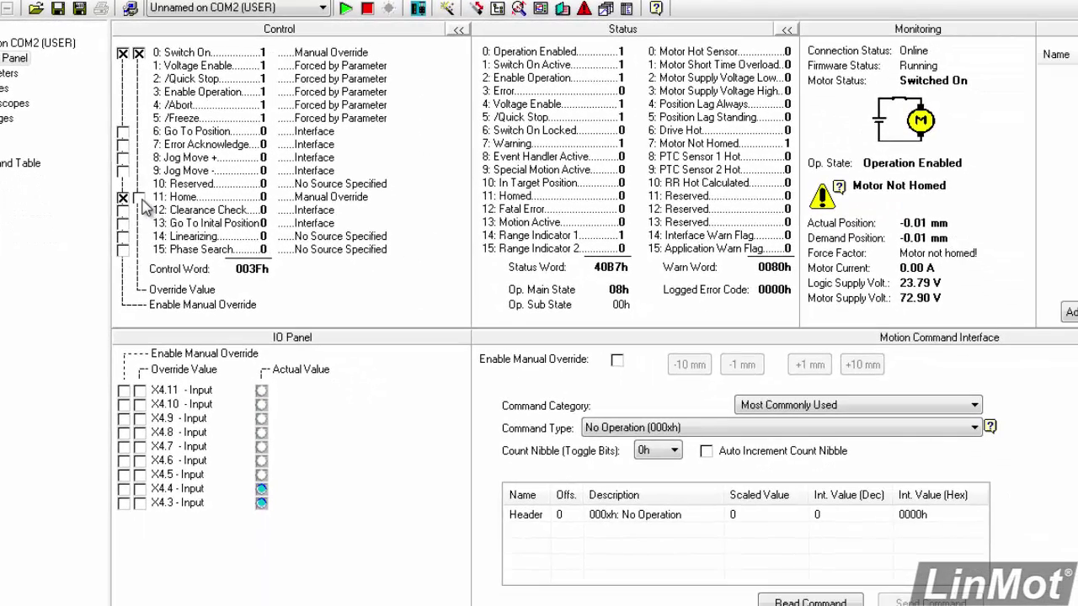
pyautogui.click(139, 198)
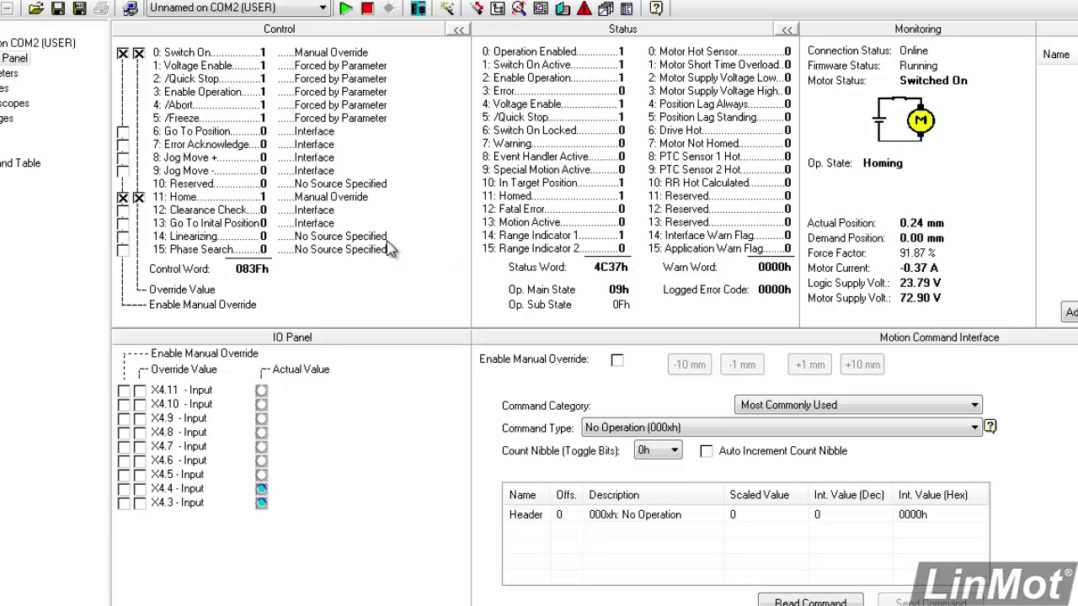
pyautogui.click(140, 199)
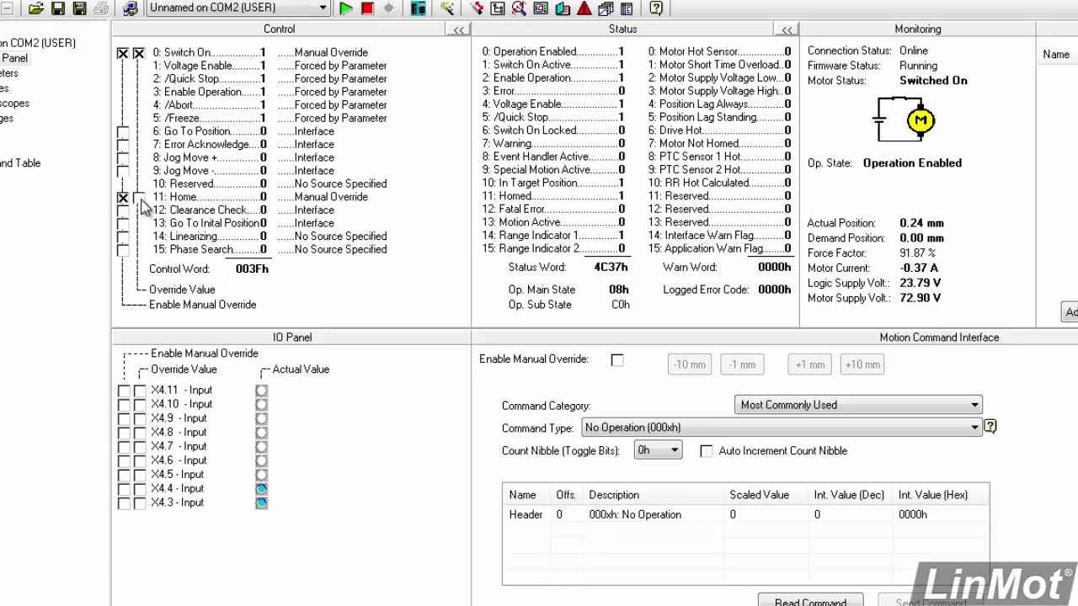